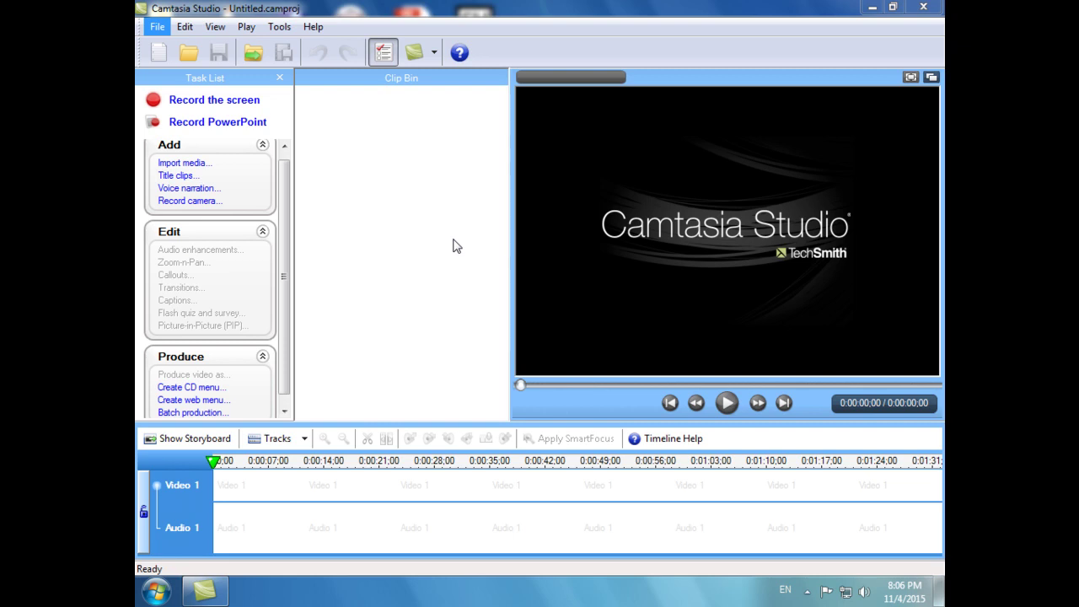
# Import the Sequence.avi video from the Desktop and place it at the start of the Video 1 track
pyautogui.click(173, 163)
pyautogui.scroll(-5, 716, 226)
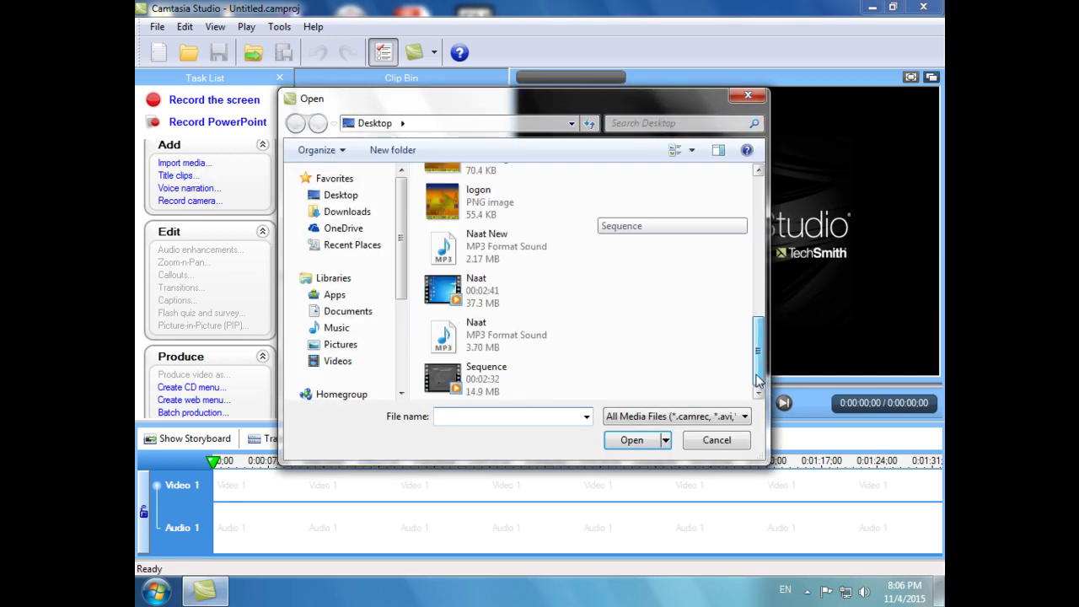
pyautogui.click(486, 371)
pyautogui.click(631, 440)
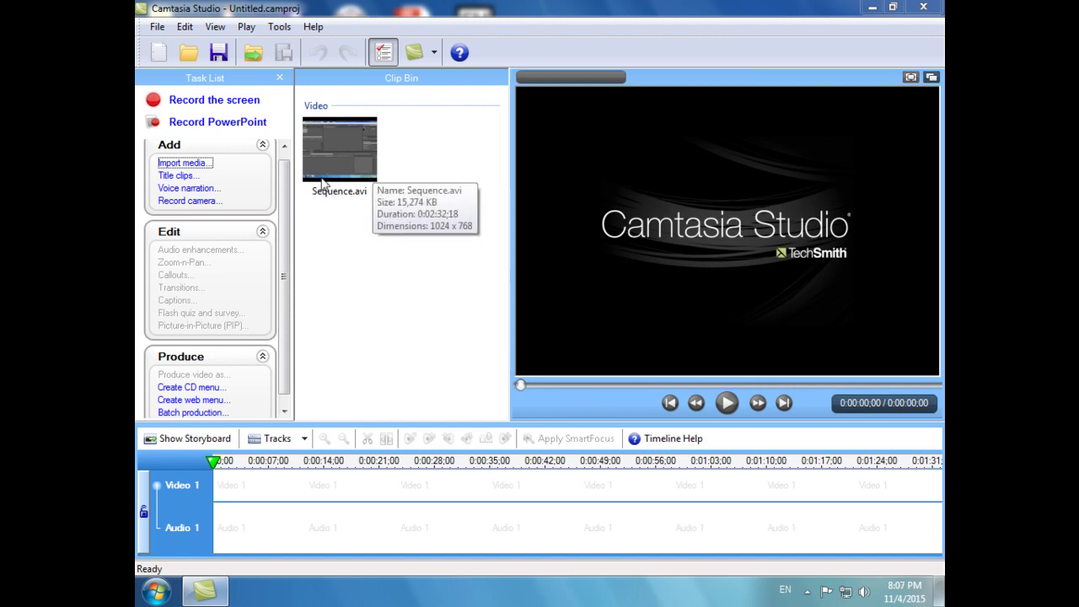
pyautogui.click(331, 172)
pyautogui.moveTo(299, 344); pyautogui.dragTo(224, 499)
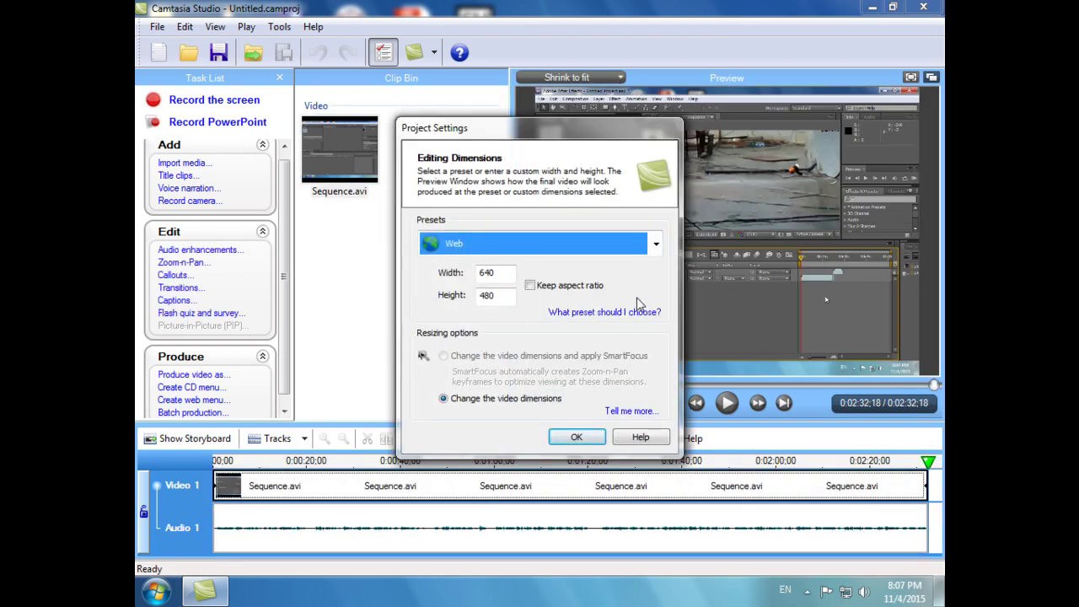
# Set the project's editing dimensions to the HD preset (1280 x 720)
pyautogui.click(655, 244)
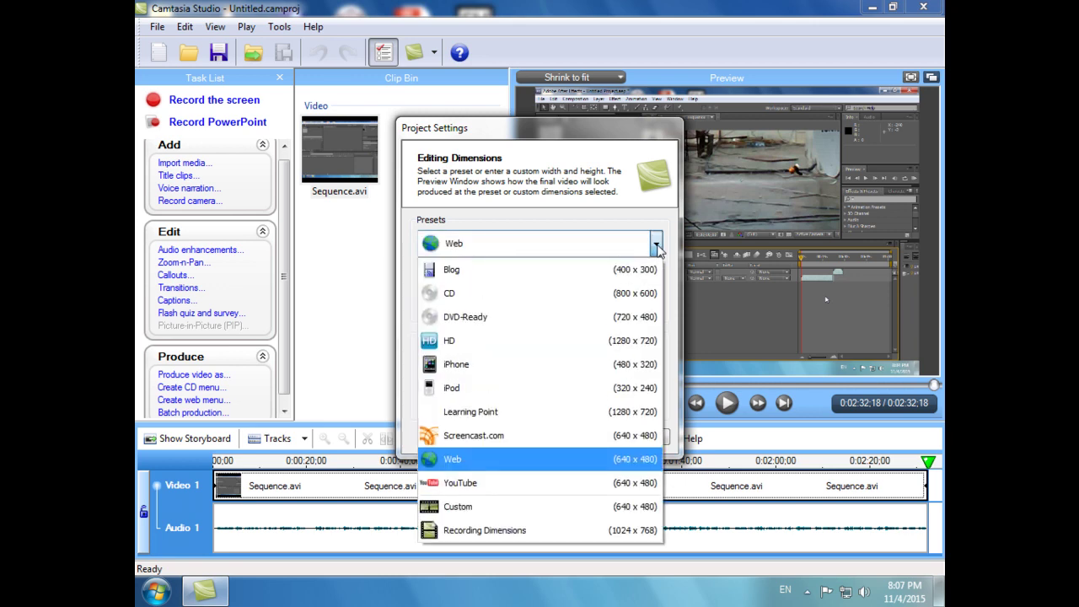
pyautogui.click(586, 340)
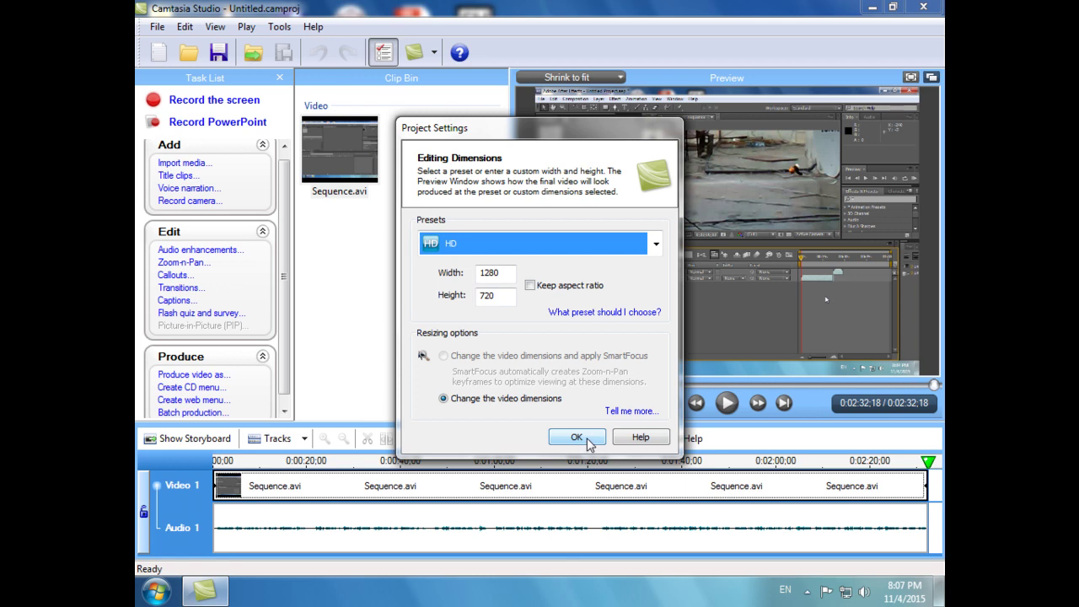
pyautogui.click(587, 437)
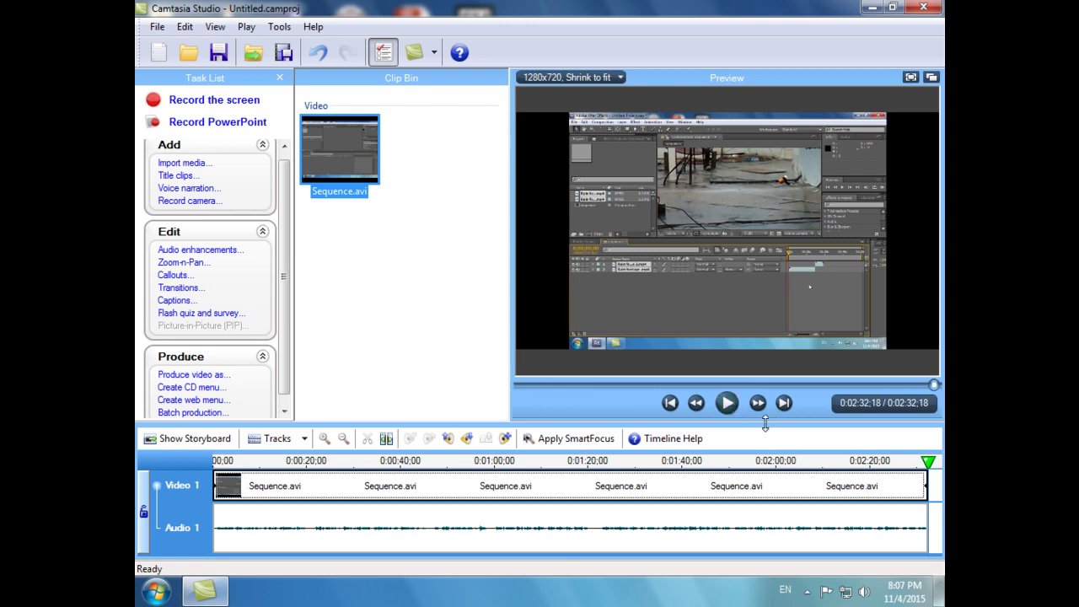
# Play the video from the beginning to hear its audio, lowering the system speaker volume to about 33
pyautogui.moveTo(933, 384); pyautogui.dragTo(511, 384)
pyautogui.click(727, 404)
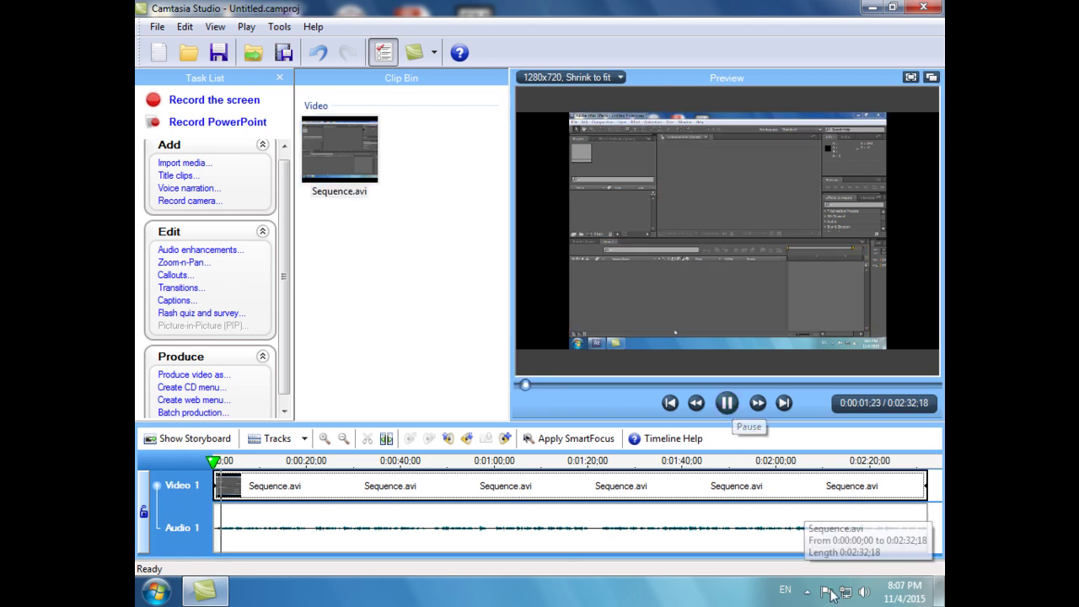
pyautogui.click(863, 591)
pyautogui.moveTo(889, 433); pyautogui.dragTo(889, 389)
pyautogui.click(889, 438)
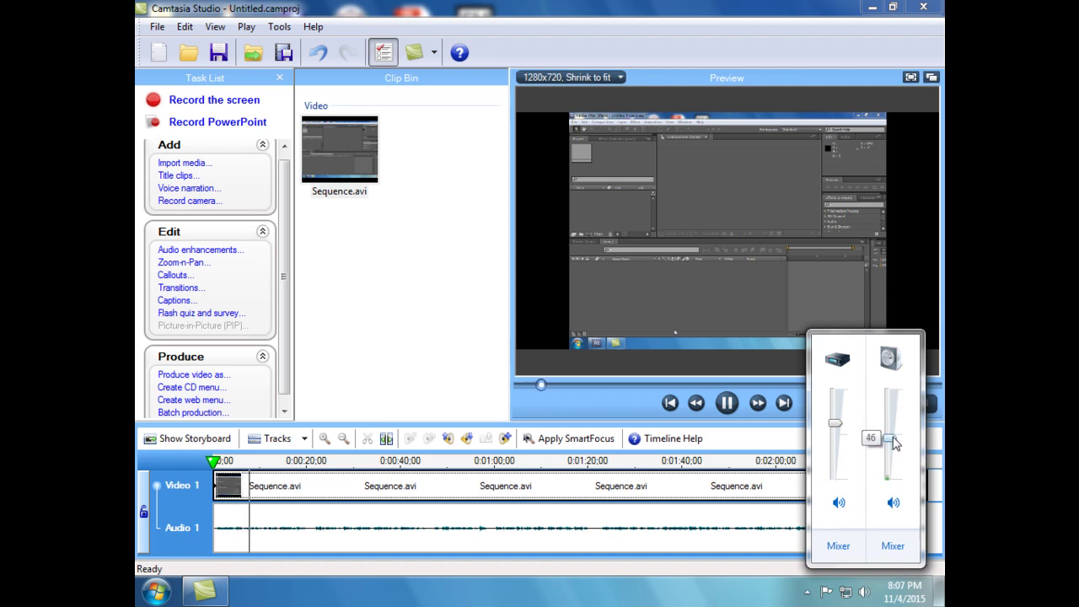
pyautogui.moveTo(892, 438)
pyautogui.mouseDown()
pyautogui.moveTo(896, 417)
pyautogui.moveTo(894, 451)
pyautogui.mouseUp()
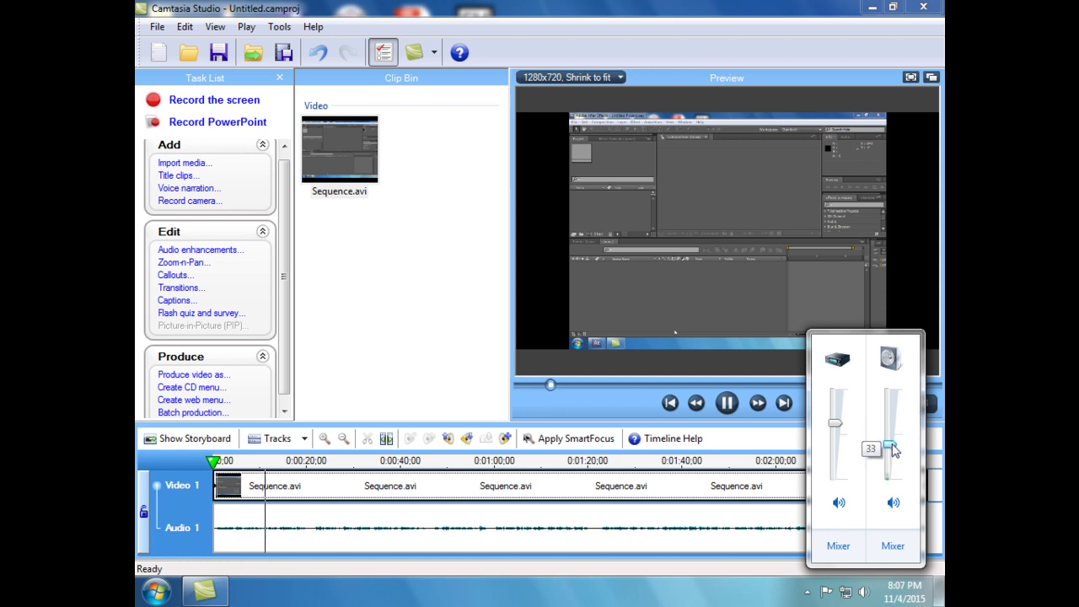
pyautogui.click(734, 578)
pyautogui.click(726, 403)
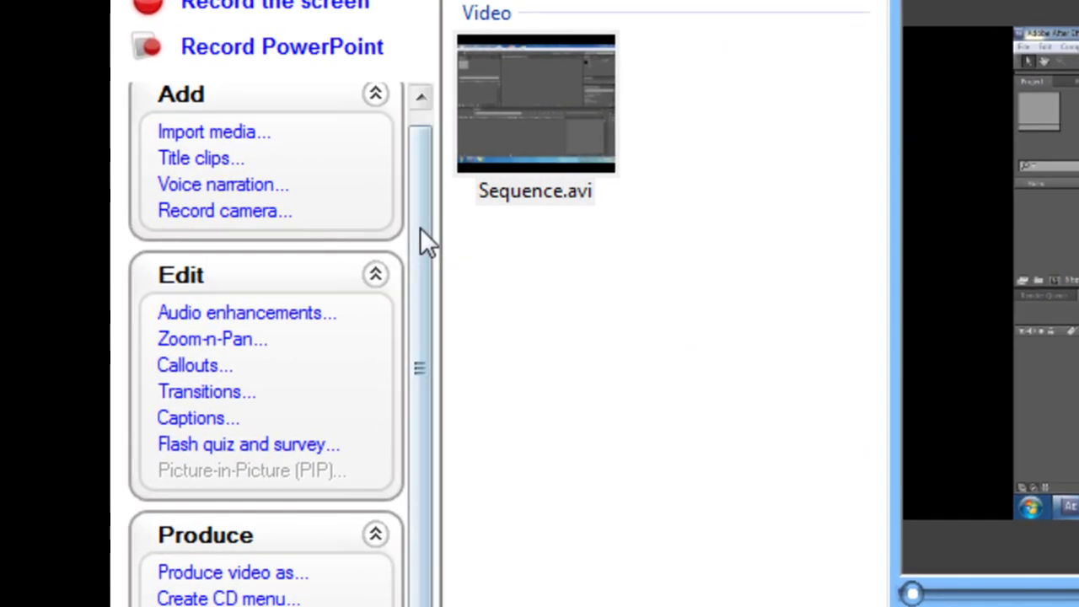
# Remove the background noise with automatic detection on the timeline, using High sensitivity
pyautogui.click(278, 320)
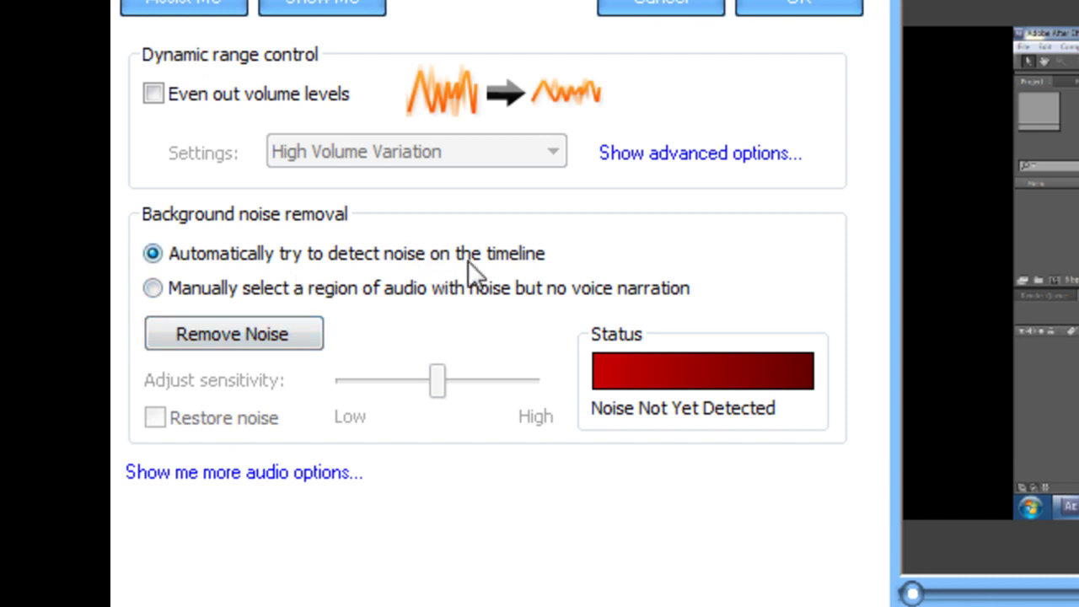
pyautogui.click(285, 337)
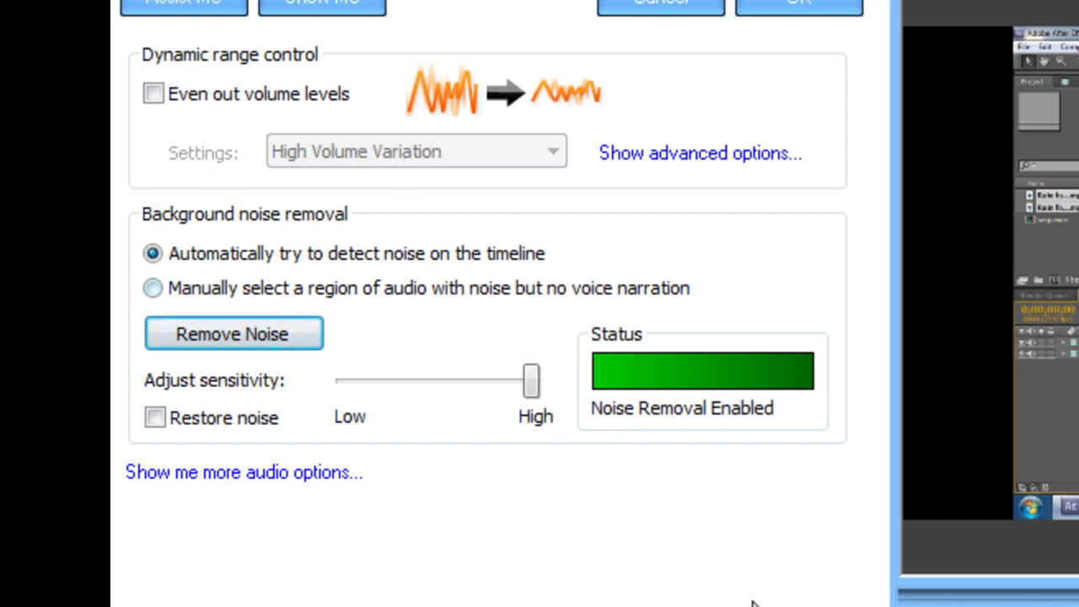
# Even out the volume levels with the High Volume Variation setting and apply the audio enhancements
pyautogui.click(155, 98)
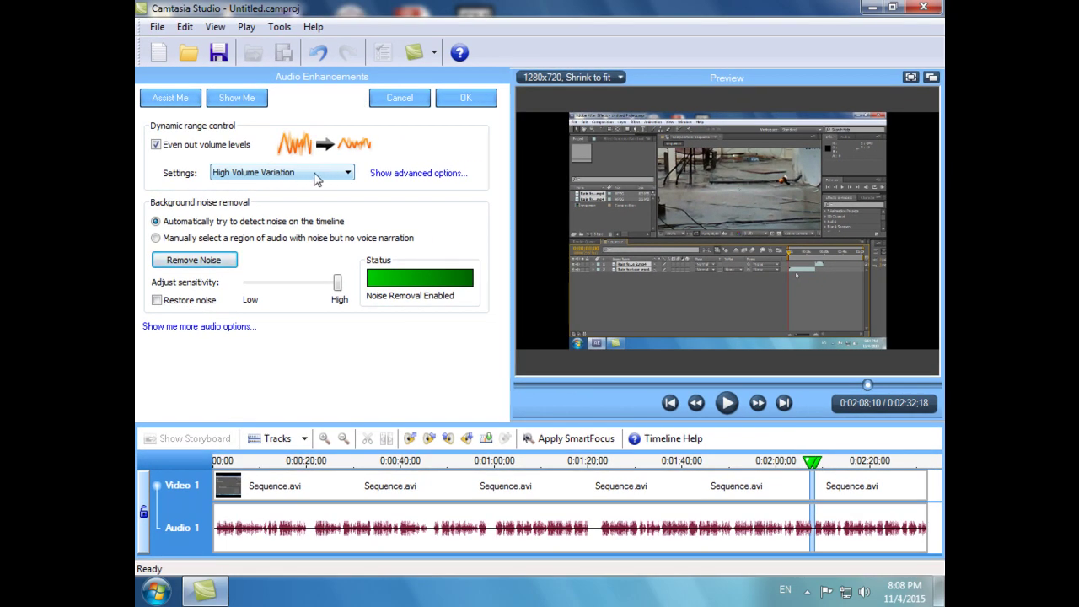
pyautogui.click(341, 177)
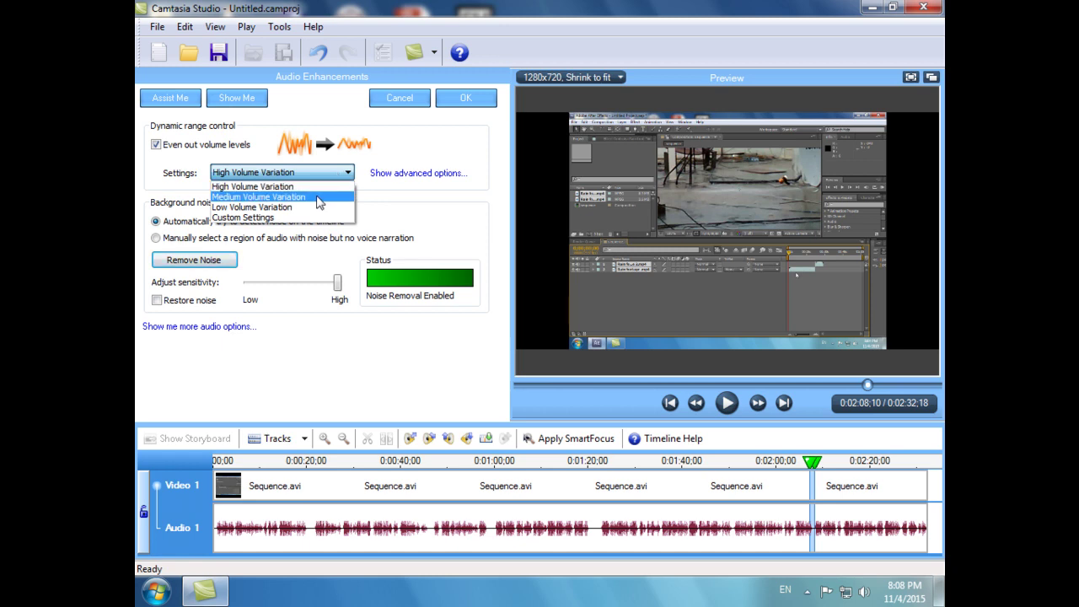
pyautogui.click(319, 197)
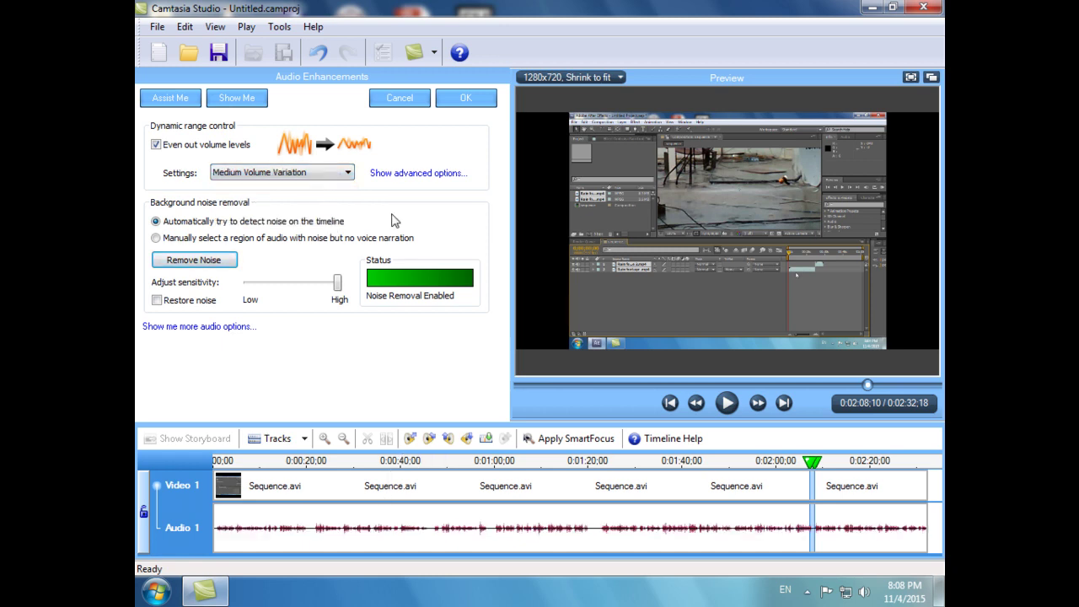
pyautogui.click(347, 173)
pyautogui.click(334, 187)
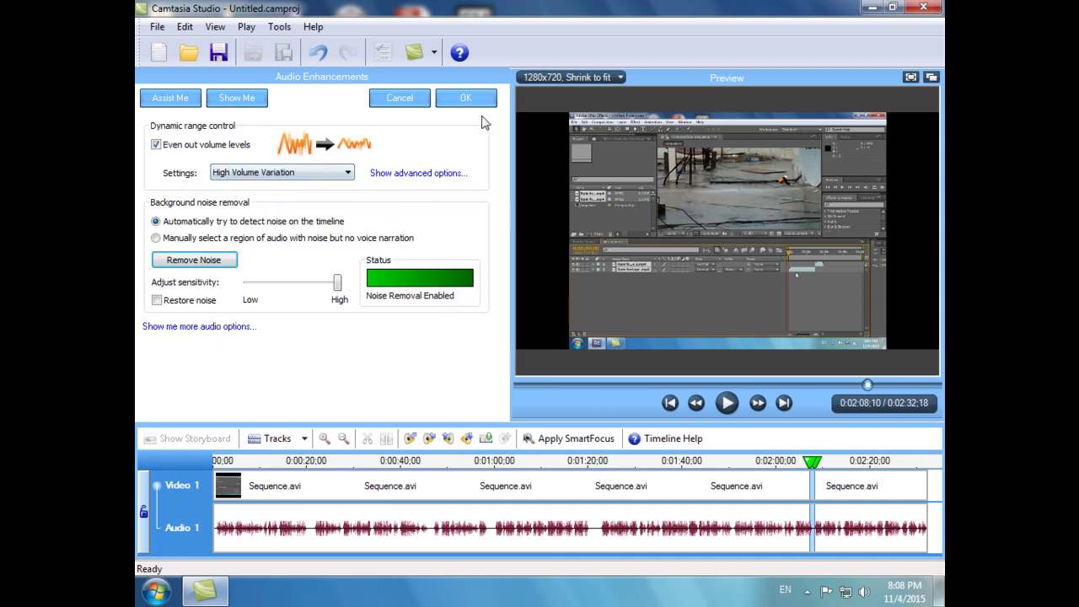
pyautogui.click(463, 99)
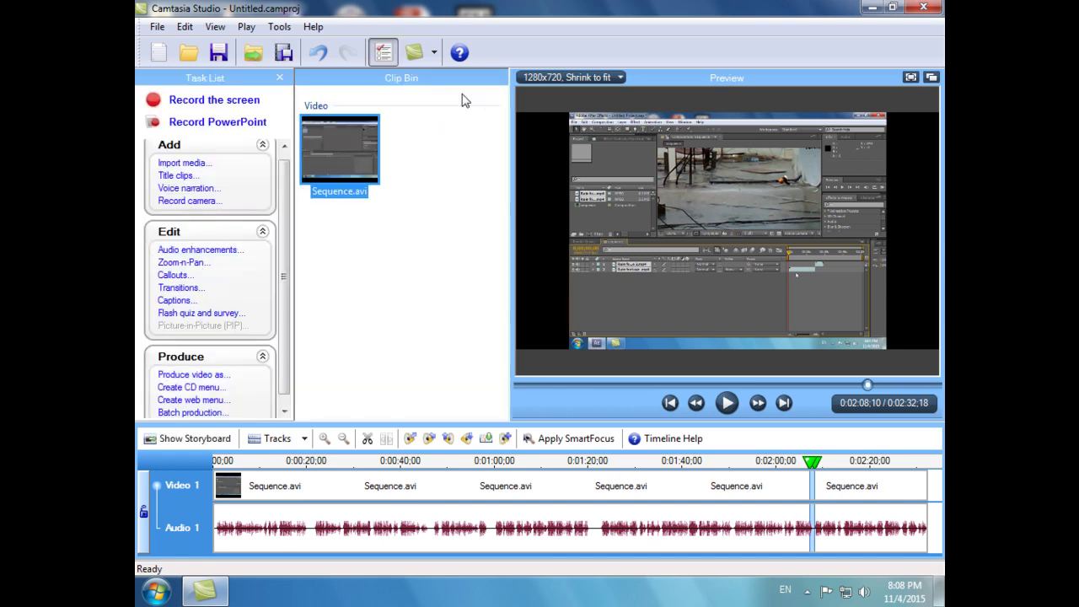
# Listen to the enhanced audio from the start and skip ahead to the part showing the Composition Settings dialog
pyautogui.moveTo(866, 390); pyautogui.dragTo(509, 397)
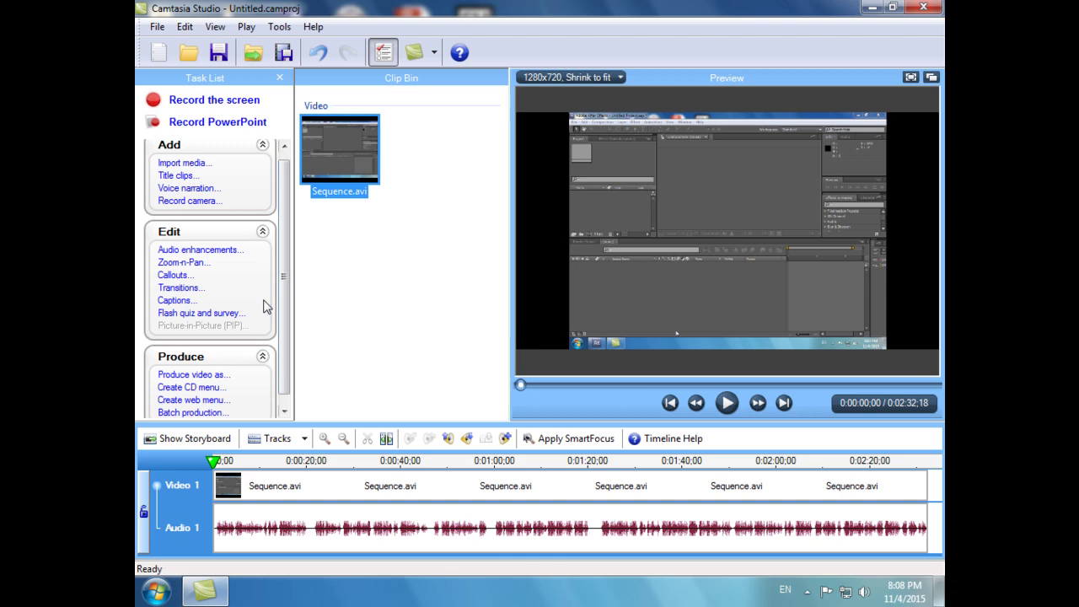
pyautogui.click(728, 406)
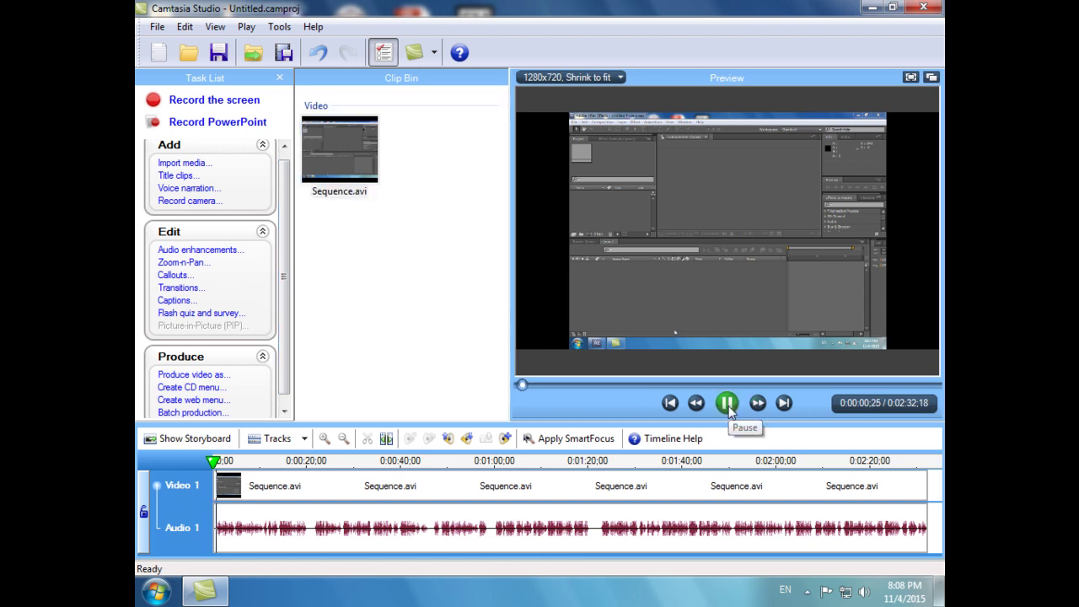
pyautogui.moveTo(531, 384); pyautogui.dragTo(600, 391)
pyautogui.click(727, 403)
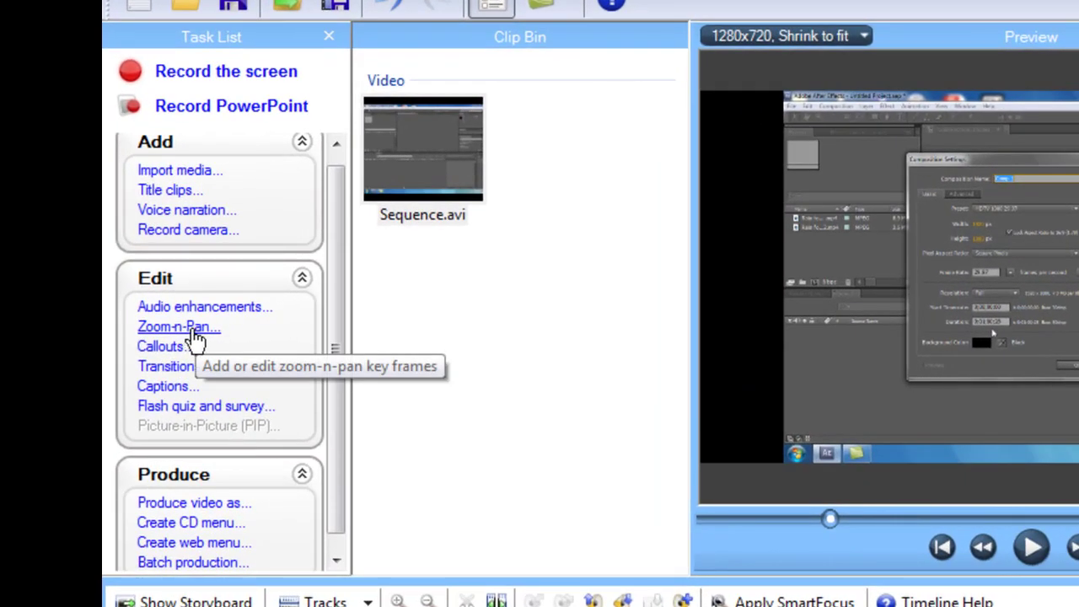
# Add a zoom-n-pan keyframe at 143% scale, with the zoom frame placed around the Composition Settings dialog
pyautogui.click(194, 337)
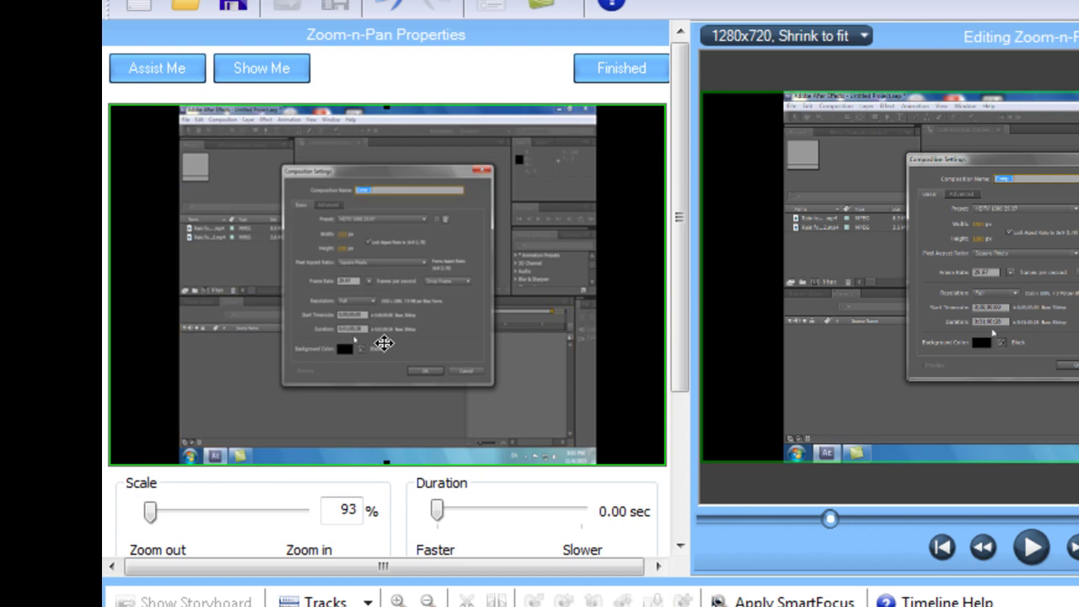
pyautogui.click(174, 512)
pyautogui.moveTo(173, 516); pyautogui.dragTo(211, 516)
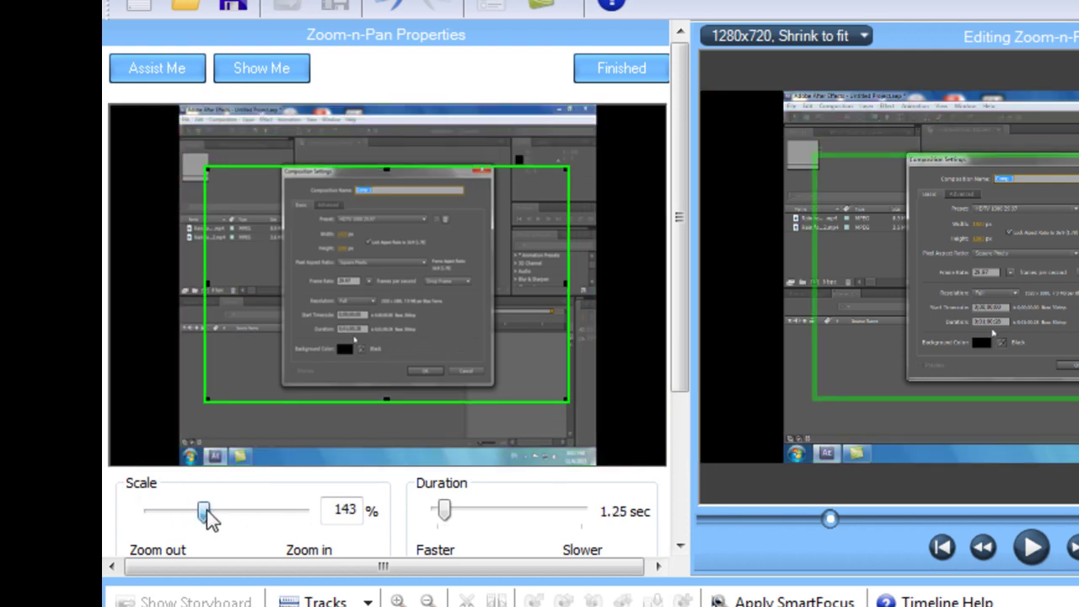
pyautogui.moveTo(414, 282); pyautogui.dragTo(423, 268)
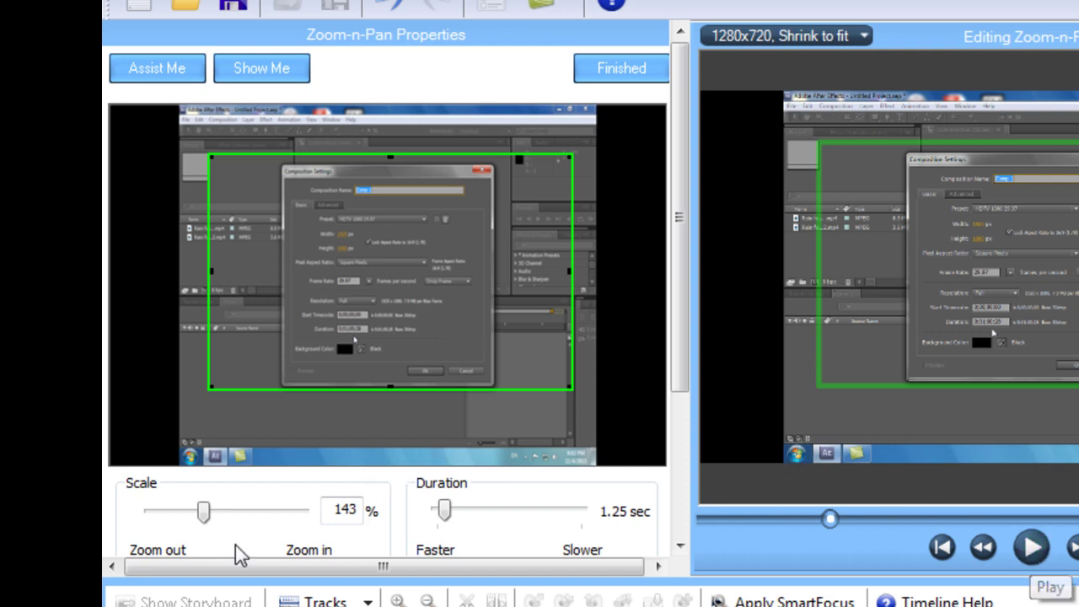
# Move the playhead to 0:00:46;12, where the dialog is about to close, and finish the zoom-n-pan editing
pyautogui.click(1032, 546)
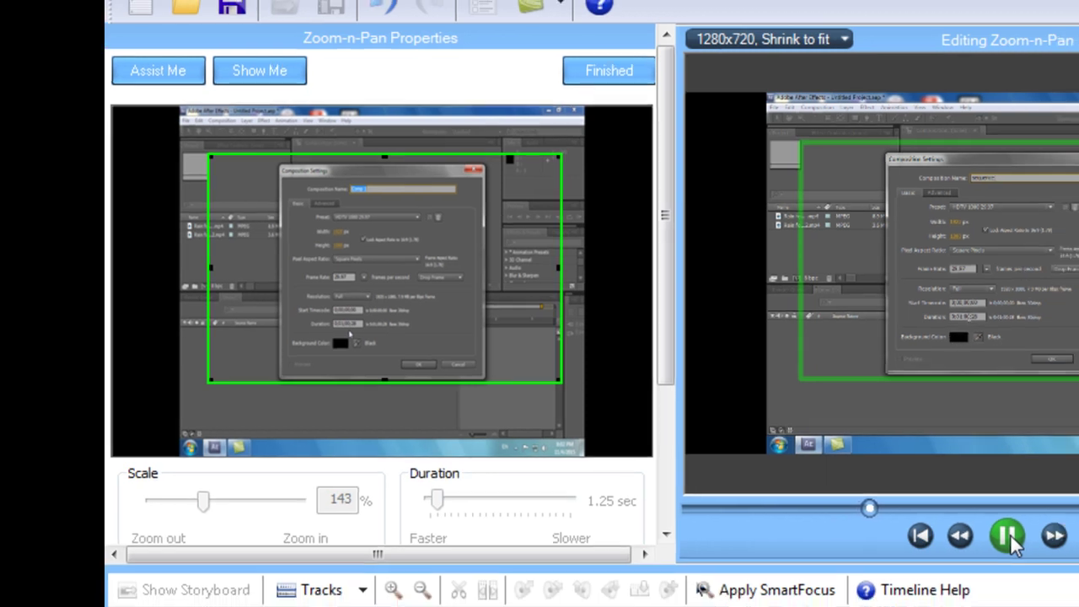
pyautogui.click(1032, 546)
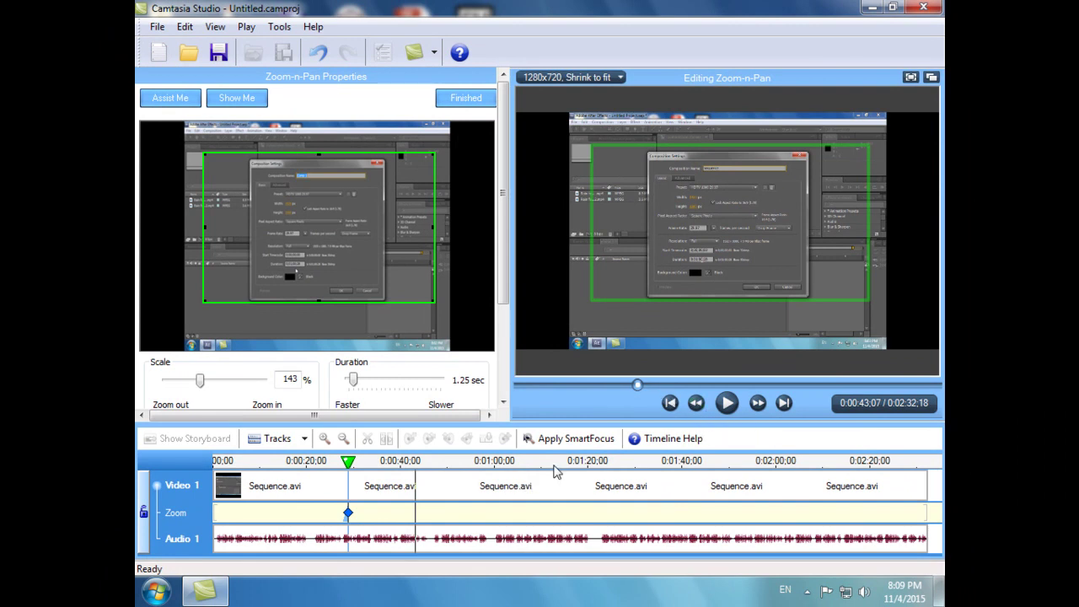
pyautogui.moveTo(632, 385); pyautogui.dragTo(645, 387)
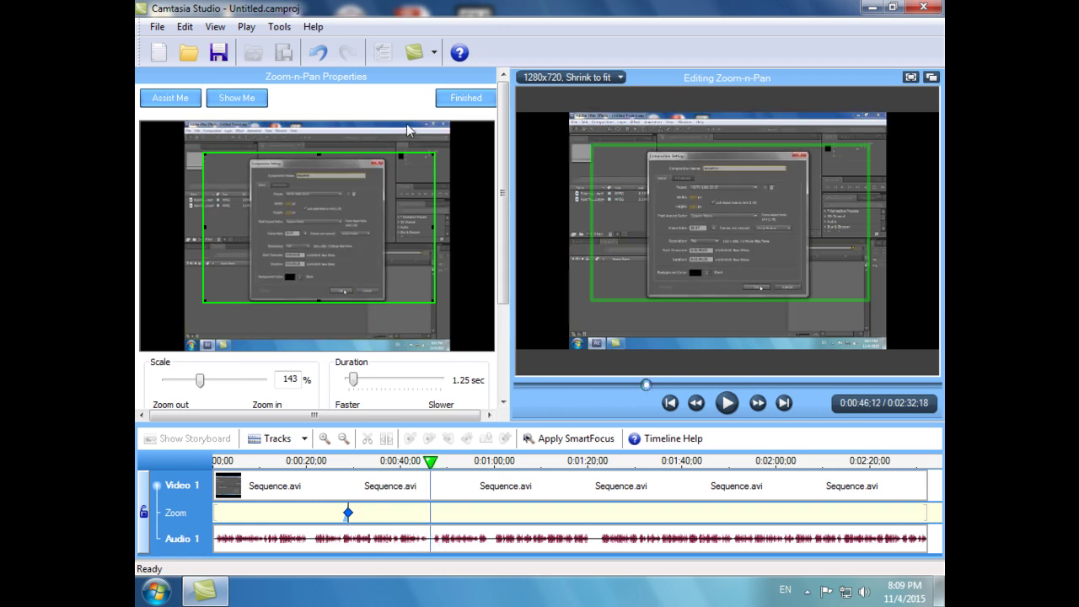
pyautogui.click(480, 100)
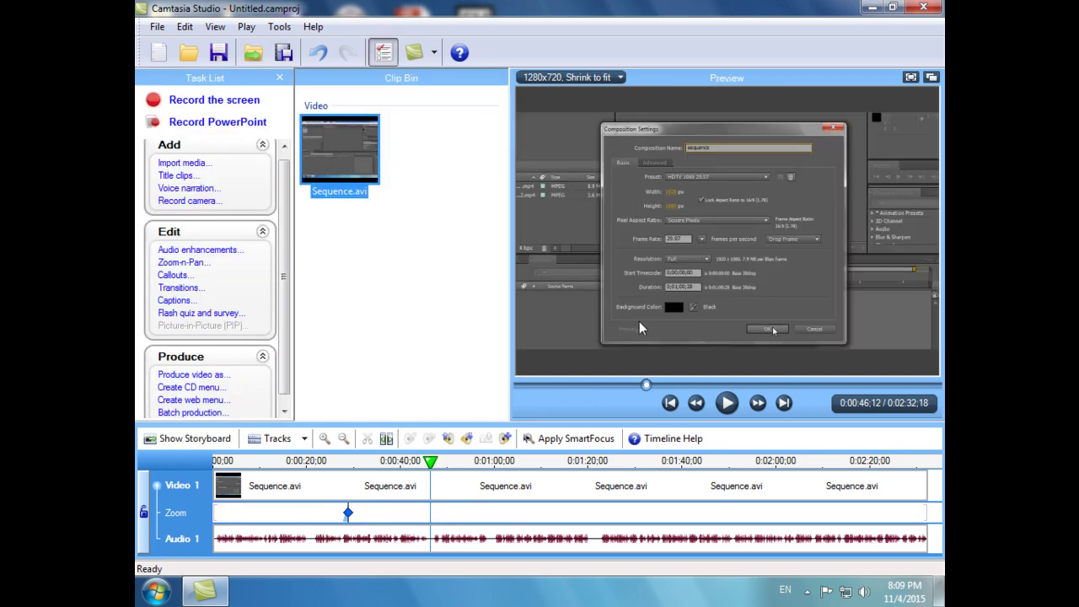
# Preview the zoom effect by playing the video from 0:00:25;20, just before the zoom keyframe
pyautogui.moveTo(646, 386); pyautogui.dragTo(581, 391)
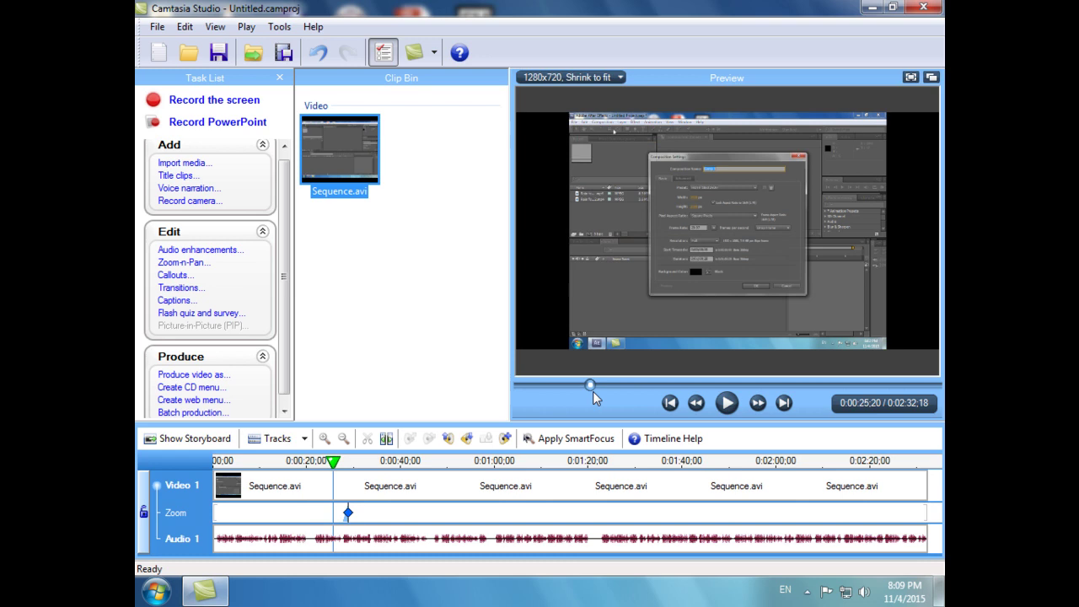
pyautogui.click(727, 404)
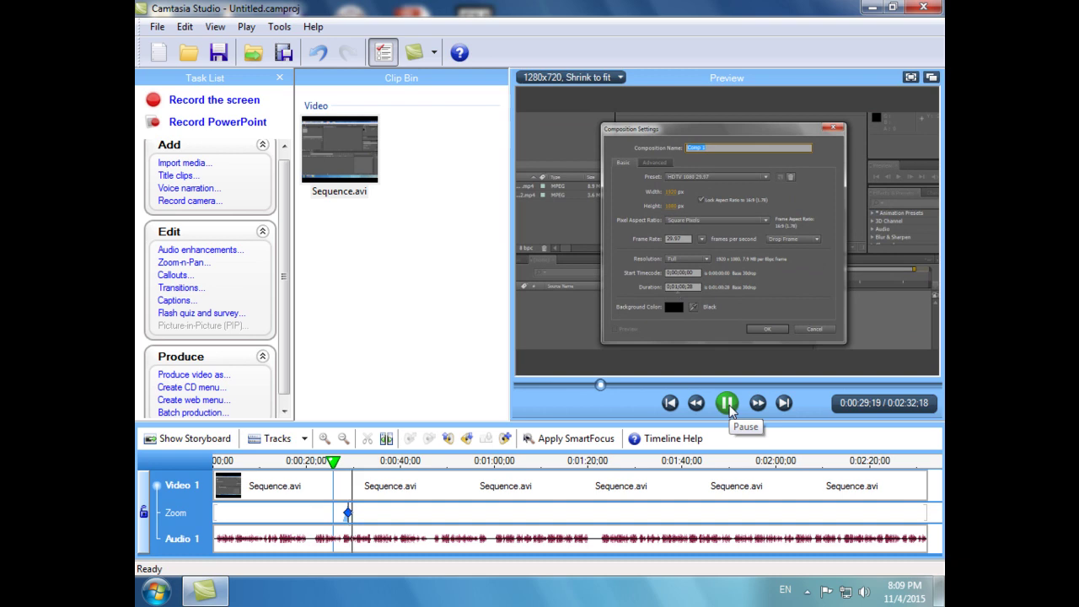
pyautogui.click(728, 403)
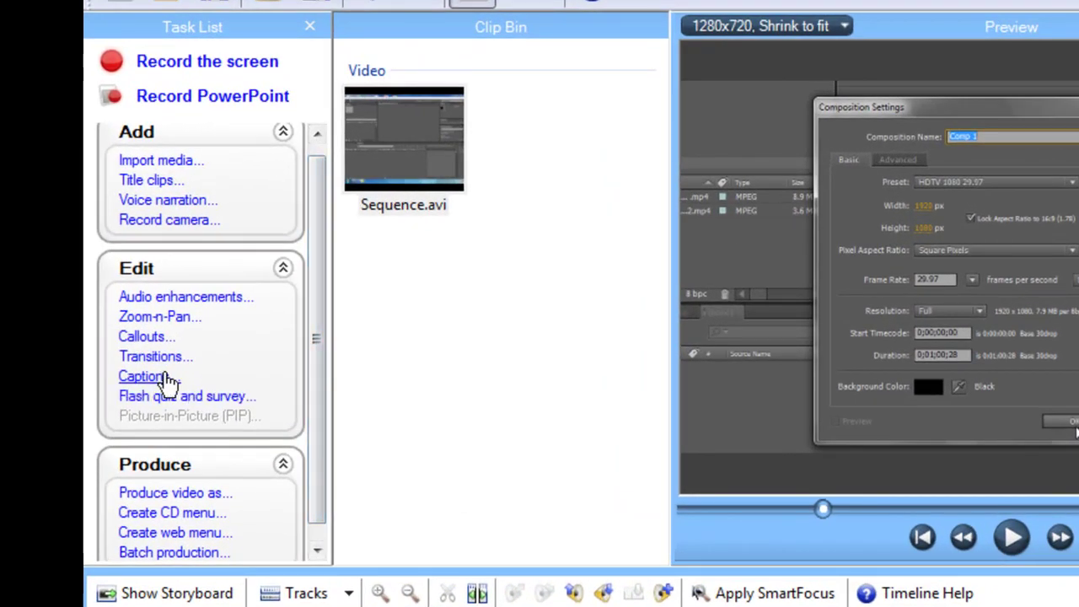
# Open the caption editor and cue the video to 0:00:23;19, just before the Composition menu opens
pyautogui.click(165, 377)
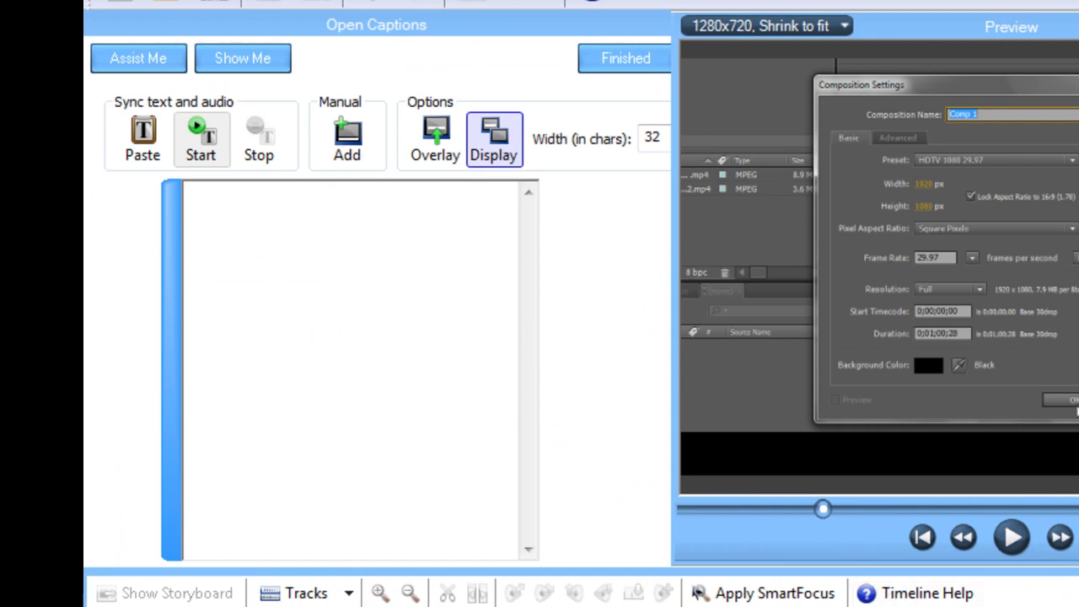
pyautogui.moveTo(828, 508); pyautogui.dragTo(785, 508)
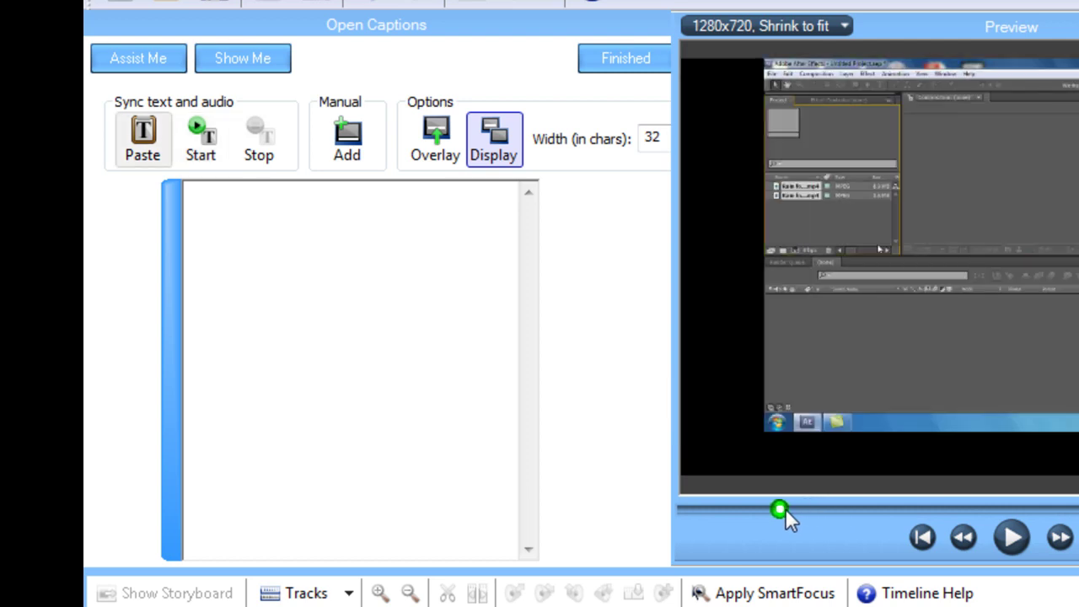
pyautogui.click(1013, 538)
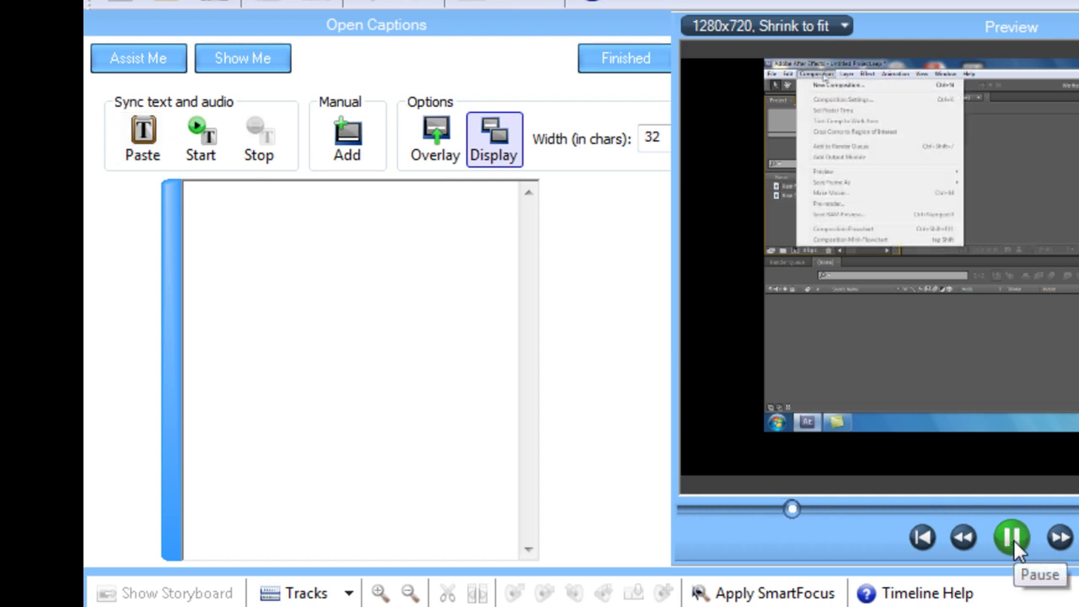
pyautogui.click(1013, 538)
pyautogui.moveTo(789, 507); pyautogui.dragTo(784, 507)
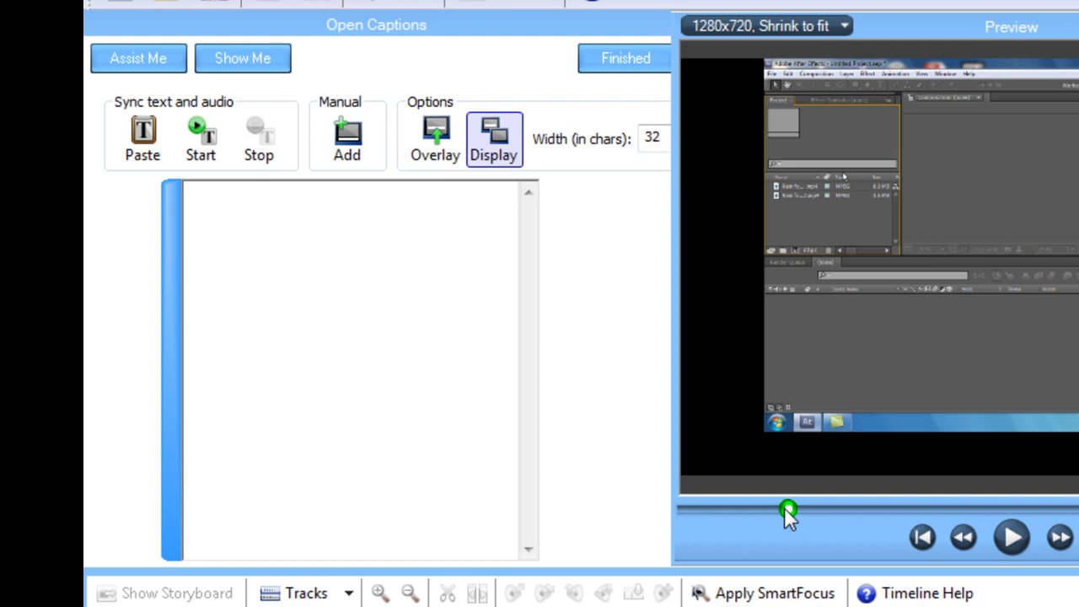
# Add a caption reading "CLICK COMPOSTION" at 0:00:23;19
pyautogui.click(242, 227)
pyautogui.write('CLI')
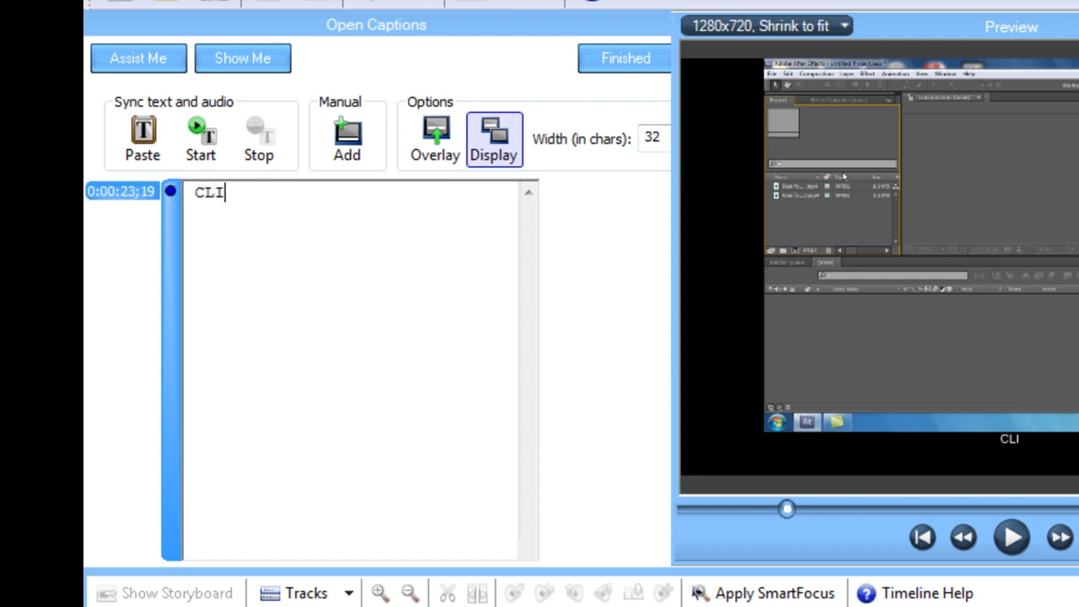
pyautogui.write('CK CO')
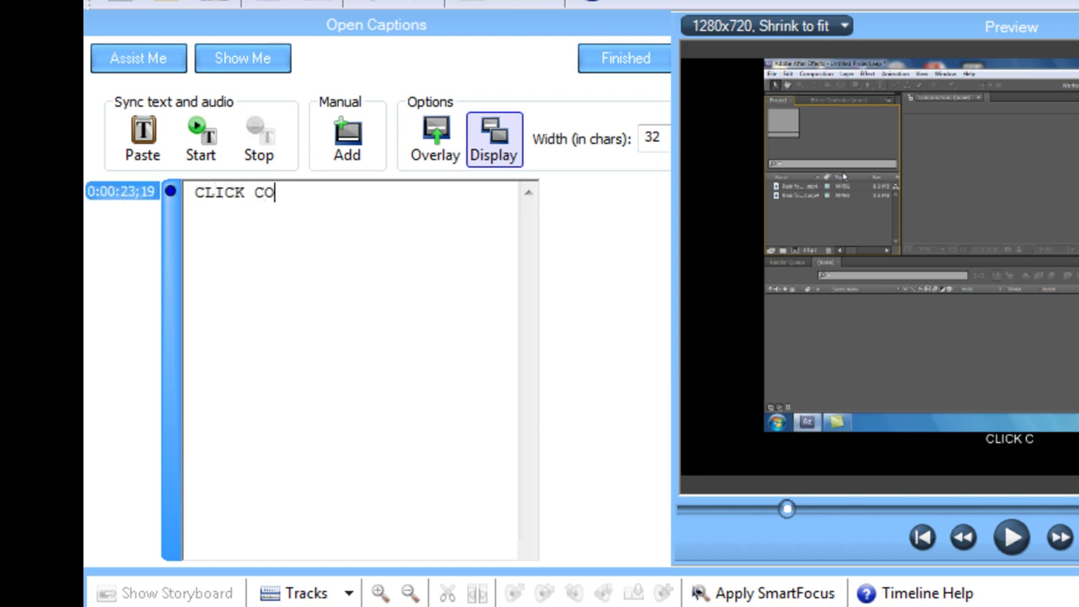
pyautogui.write('MPOSTION')
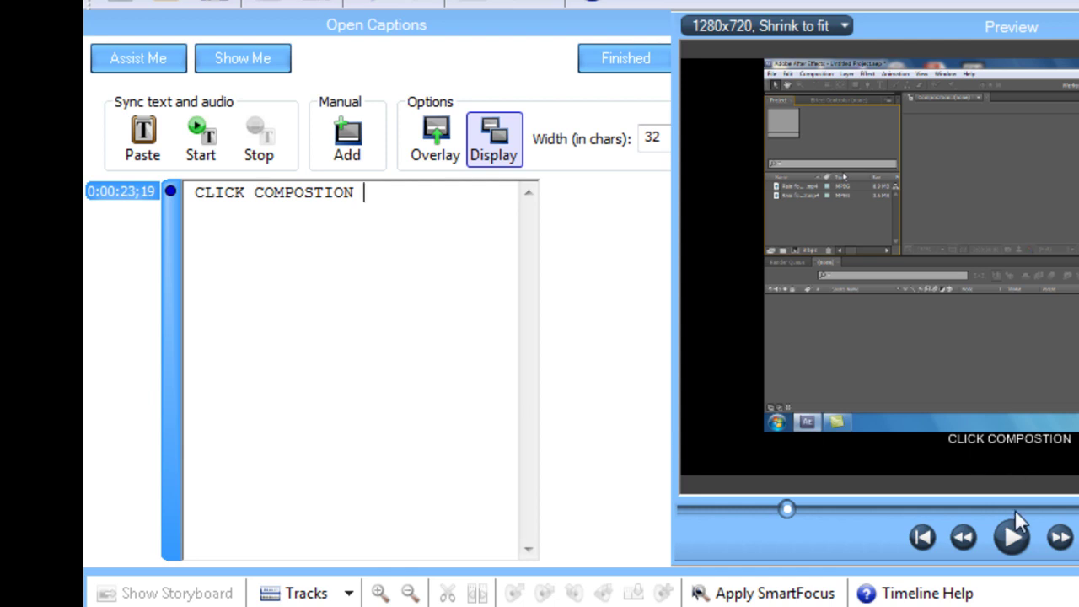
# Play on to 0:00:27;04, where the Composition Settings dialog is open, and add a second caption reading "NEW COMPOSTION"
pyautogui.click(1012, 535)
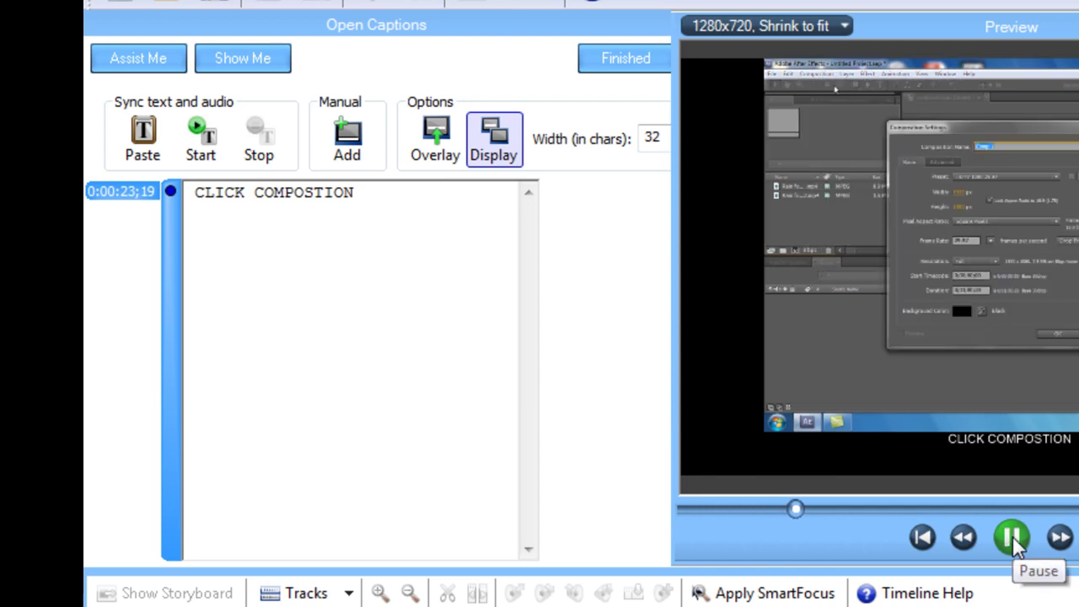
pyautogui.click(1012, 538)
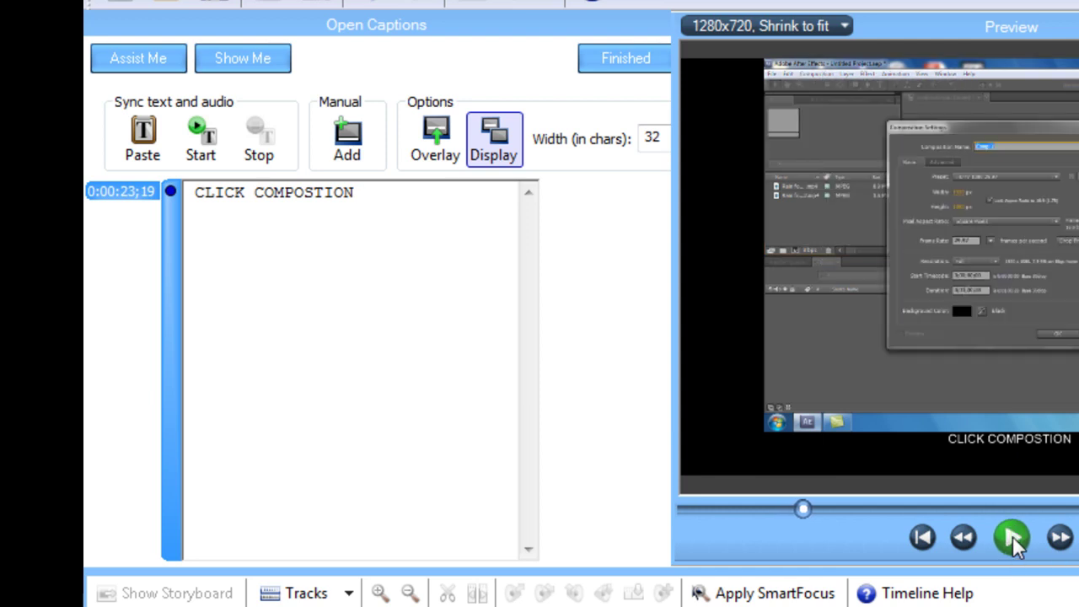
pyautogui.click(386, 196)
pyautogui.click(355, 166)
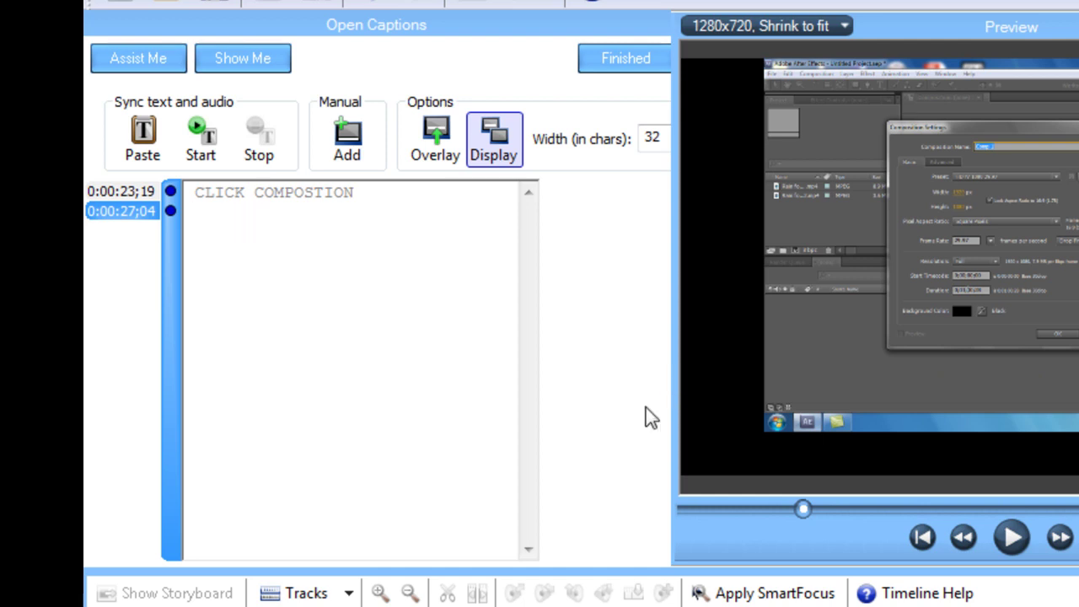
pyautogui.write('nE')
pyautogui.press('BackSpace')
pyautogui.press('BackSpace')
pyautogui.write('NEW ')
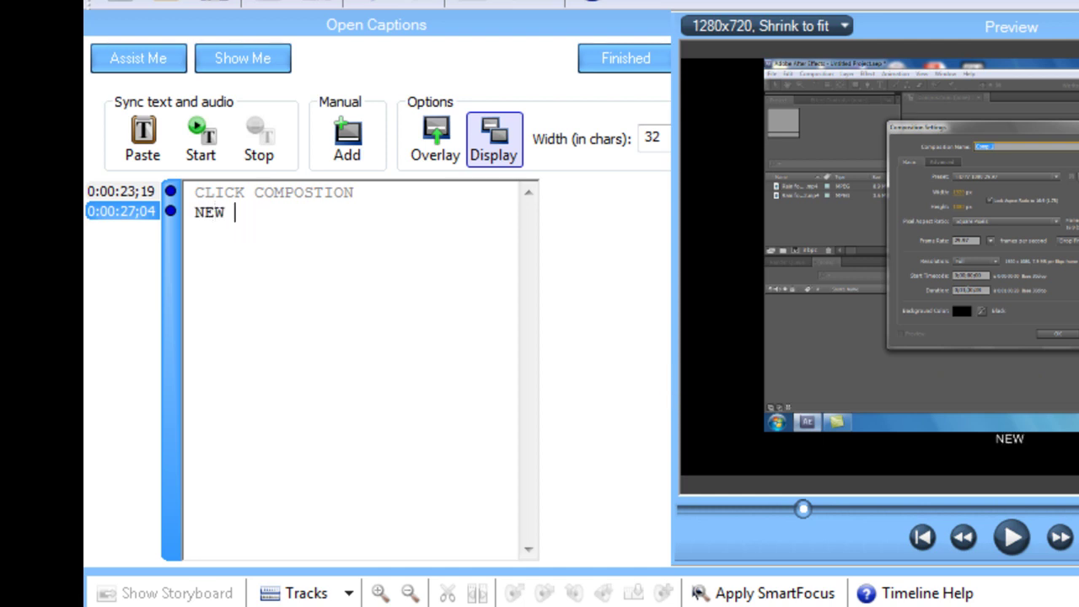
pyautogui.write('COPO')
pyautogui.press('BackSpace')
pyautogui.press('BackSpace')
pyautogui.write('MPOSTION')
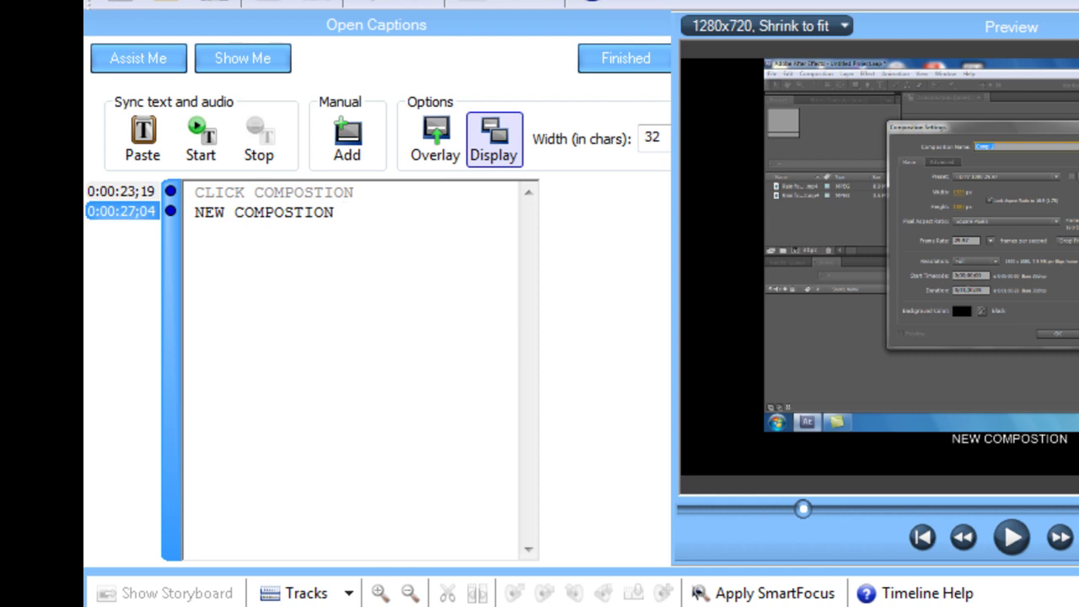
# Place the text cursor at the beginning of the second caption's text
pyautogui.press('Left')
pyautogui.press('Left')
pyautogui.press('Left')
pyautogui.press('Left')
pyautogui.press('Left')
pyautogui.press('Left')
pyautogui.press('Left')
pyautogui.press('Left')
pyautogui.press('Left')
pyautogui.press('Left')
pyautogui.press('Left')
pyautogui.press('Left')
pyautogui.press('Left')
pyautogui.press('Left')
pyautogui.press('Left')
pyautogui.press('Left')
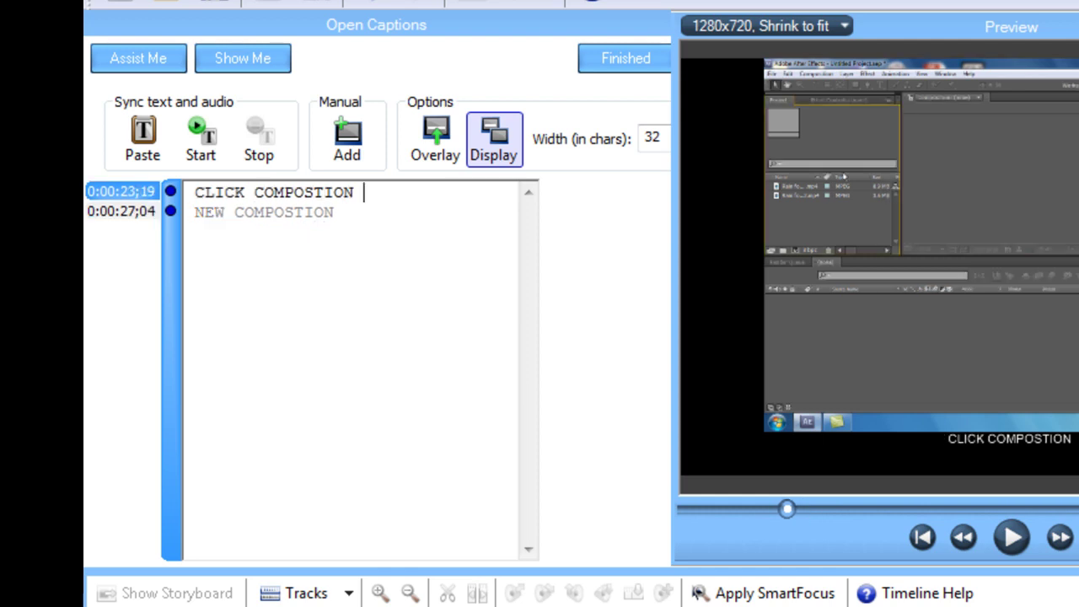
pyautogui.click(188, 215)
pyautogui.write('SEC')
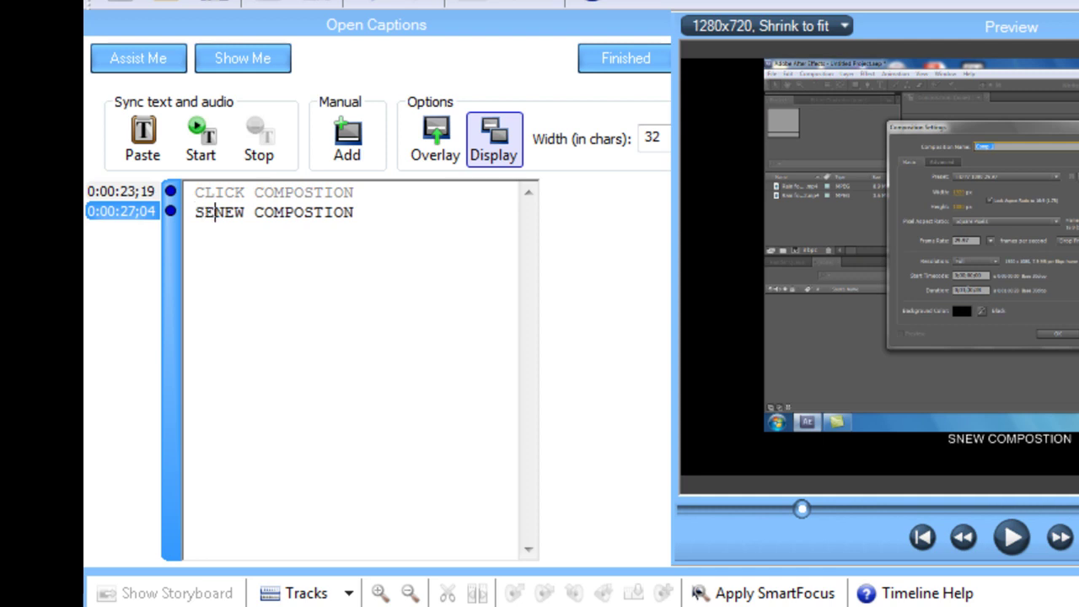
pyautogui.write('ON')
pyautogui.press('BackSpace')
pyautogui.press('BackSpace')
pyautogui.press('BackSpace')
pyautogui.press('BackSpace')
pyautogui.press('BackSpace')
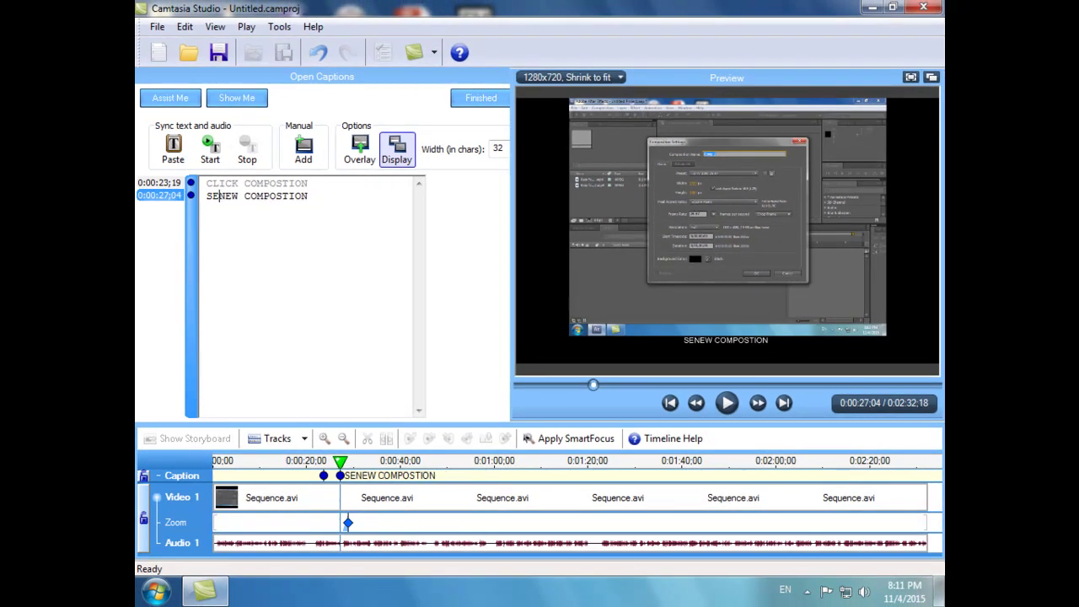
# Insert "AFTER CLICK ON" before the second caption's text so it reads "AFTER CLICK ON NEW COMPOSTION"
pyautogui.write('AFTER C')
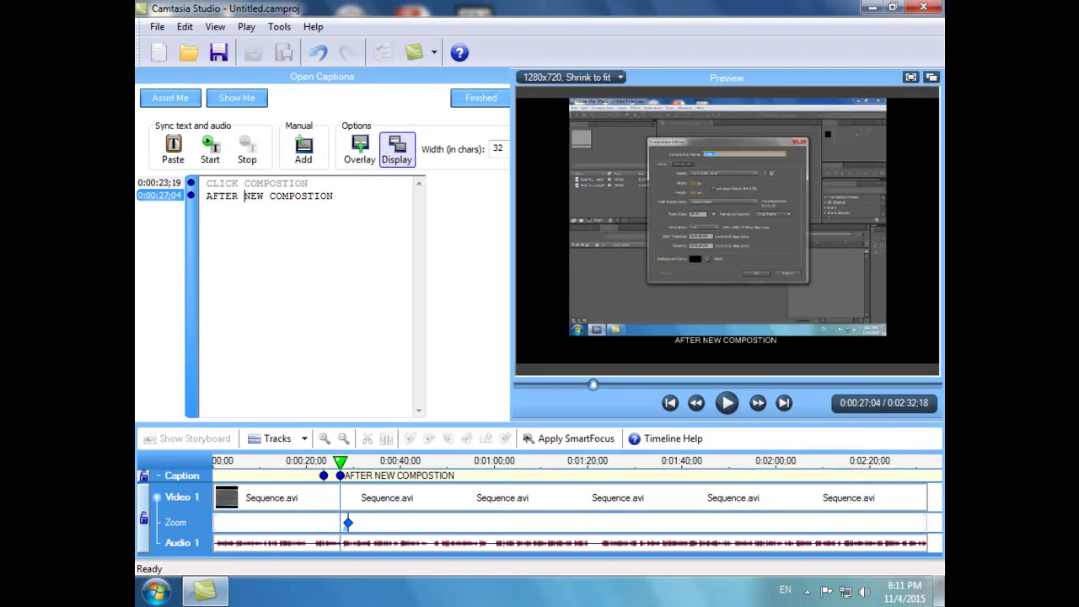
pyautogui.write('LICK ON')
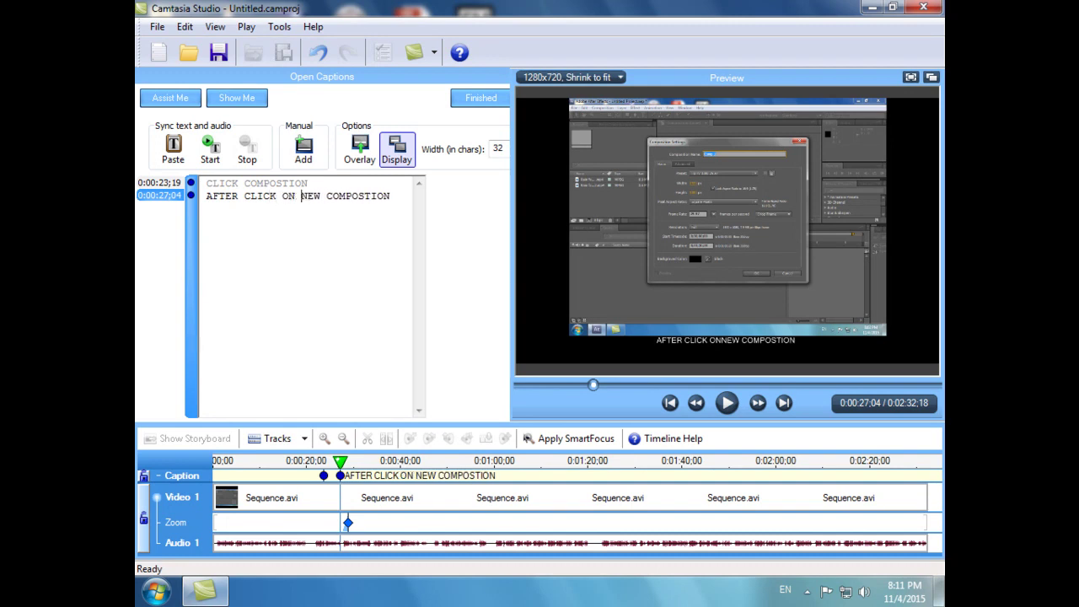
# Play on through the dialog and add an empty caption point at 0:00:34;03
pyautogui.click(728, 402)
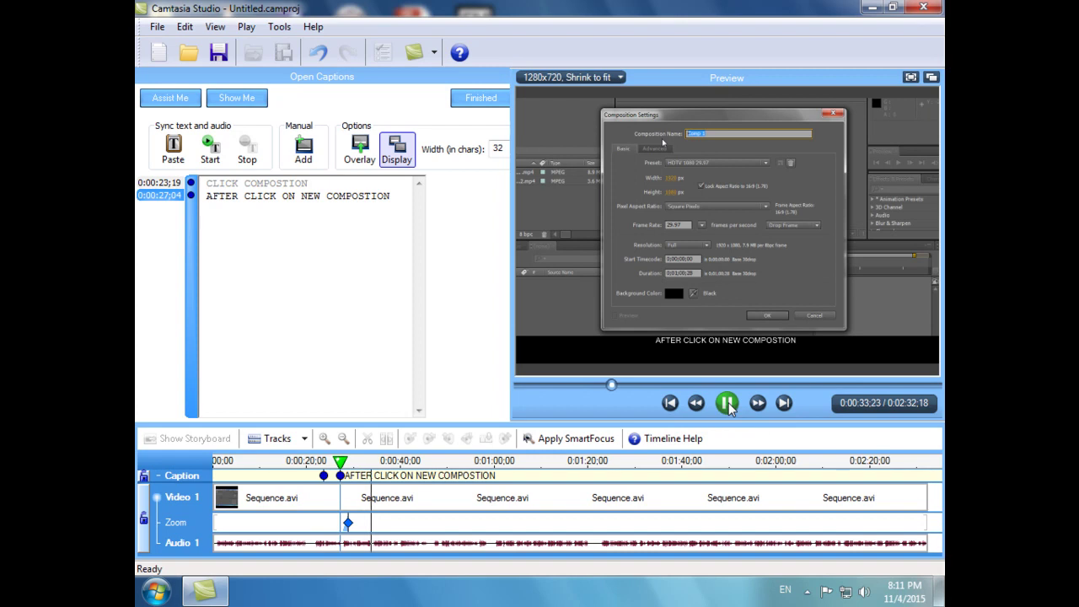
pyautogui.click(728, 404)
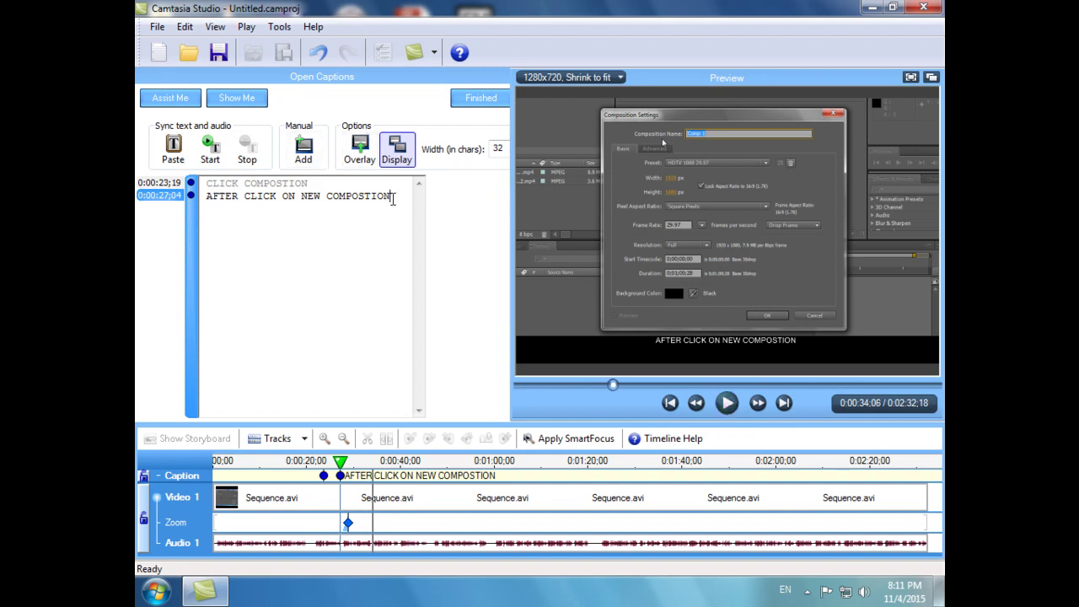
pyautogui.click(303, 150)
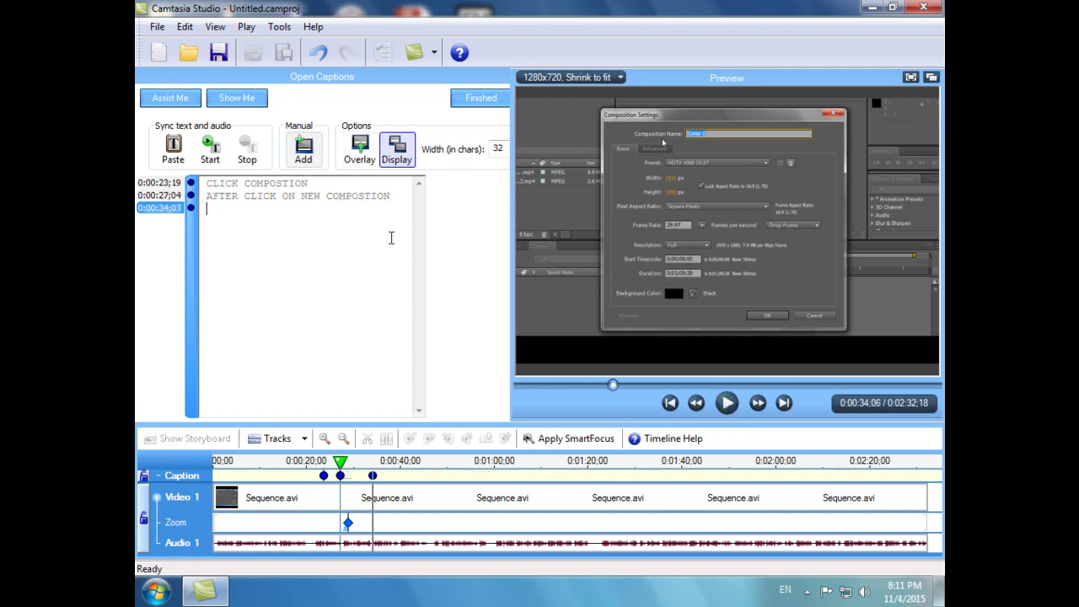
# Skip ahead through the video to about 0:01:13, where the pointer is on the Rain footage layer's bar
pyautogui.click(727, 403)
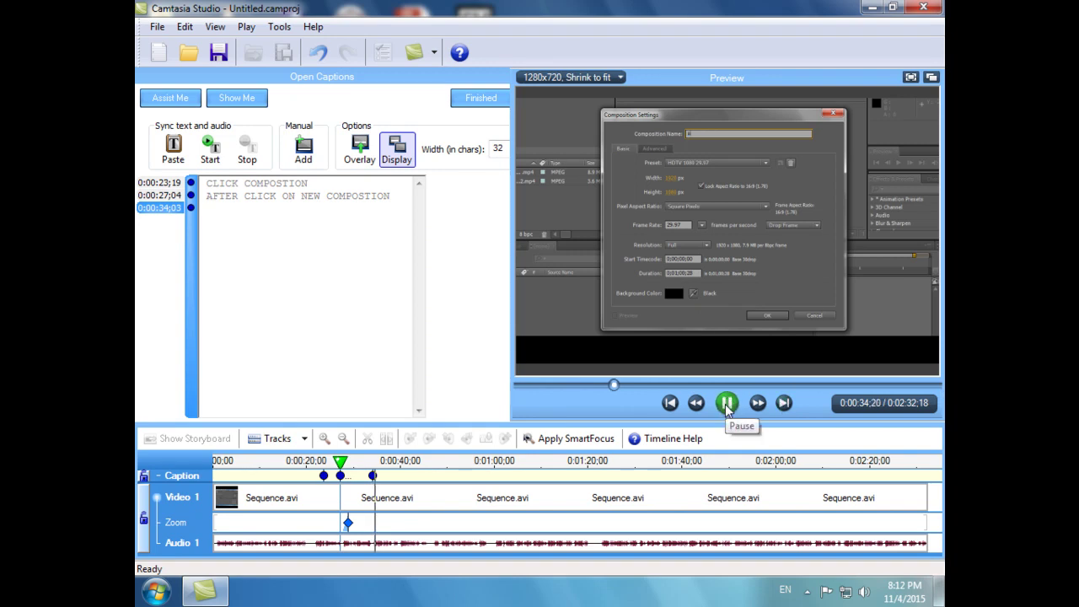
pyautogui.click(726, 404)
pyautogui.moveTo(614, 385); pyautogui.dragTo(643, 385)
pyautogui.click(728, 403)
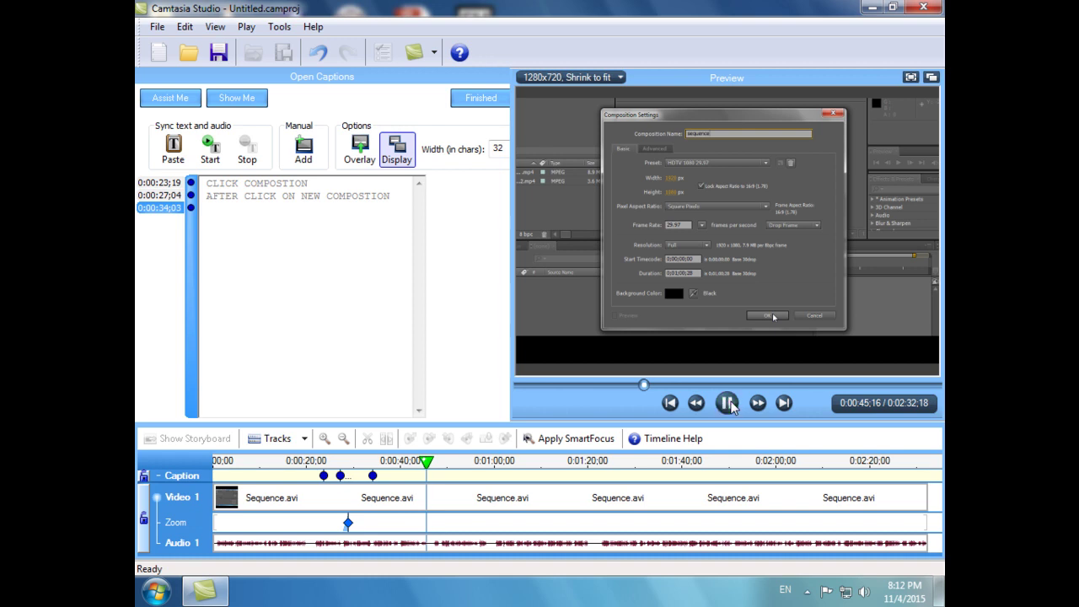
pyautogui.moveTo(645, 385); pyautogui.dragTo(720, 385)
pyautogui.click(725, 402)
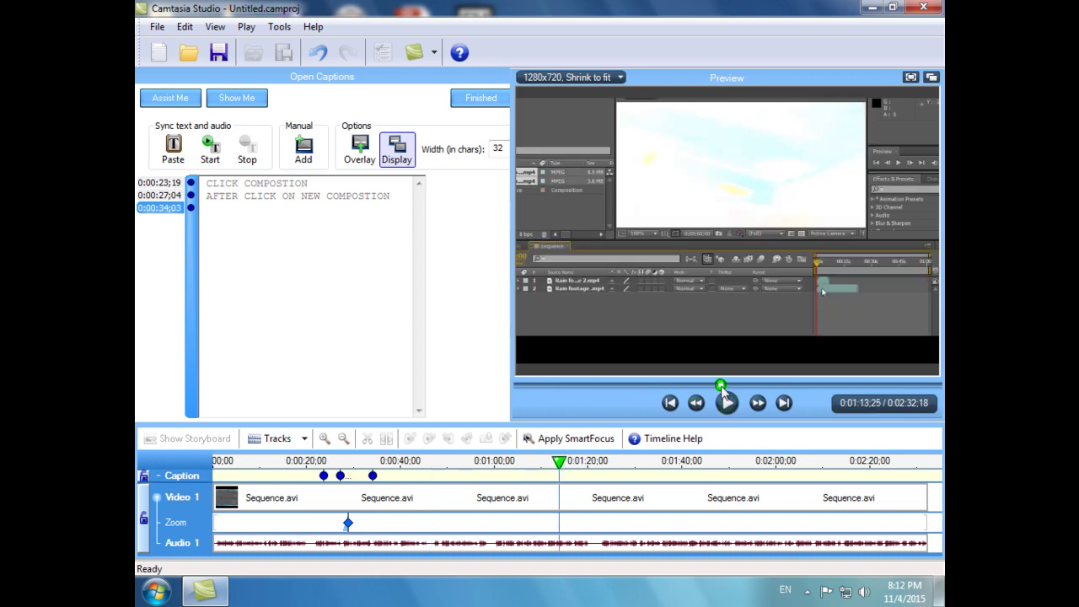
pyautogui.moveTo(720, 386)
pyautogui.mouseDown()
pyautogui.moveTo(709, 385)
pyautogui.moveTo(719, 386)
pyautogui.mouseUp()
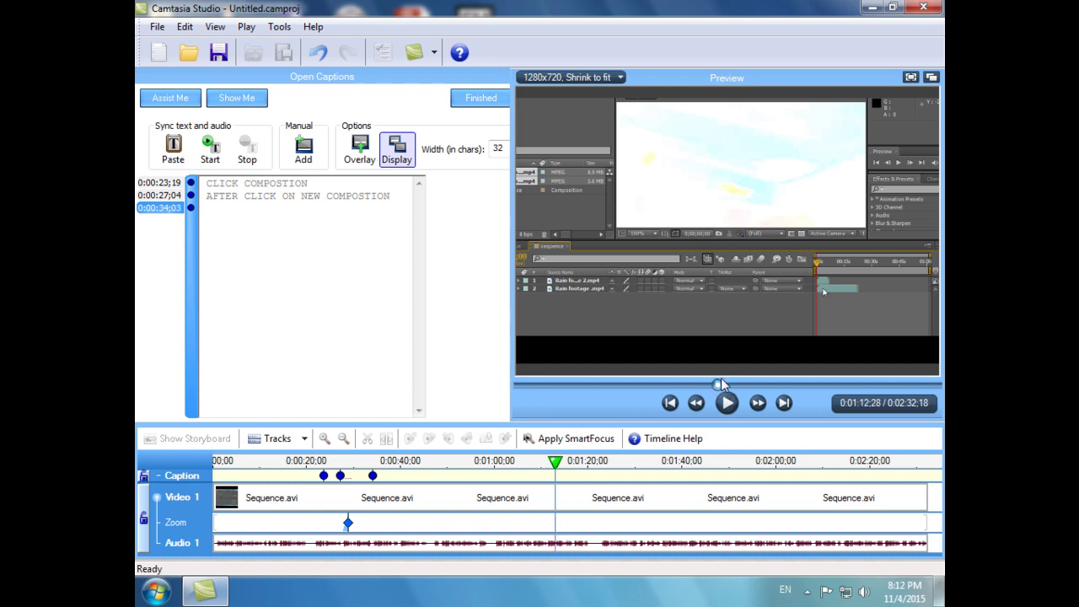
pyautogui.moveTo(721, 384); pyautogui.dragTo(723, 386)
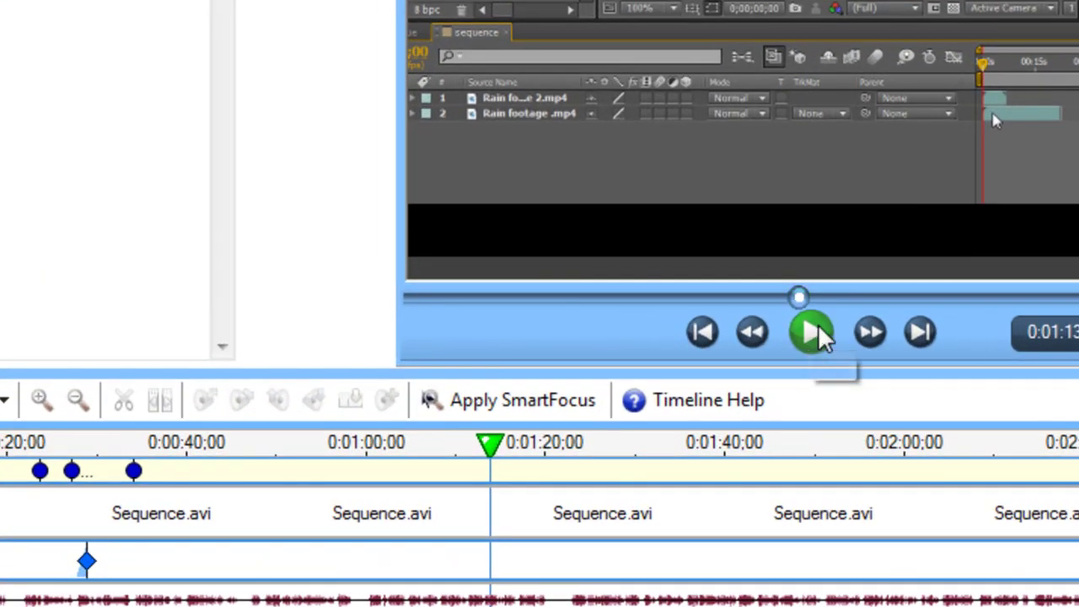
# Play to about 0:01:19 to review the Rain footage layer being moved, and point out the playhead's position at 0:01:13;23
pyautogui.click(741, 390)
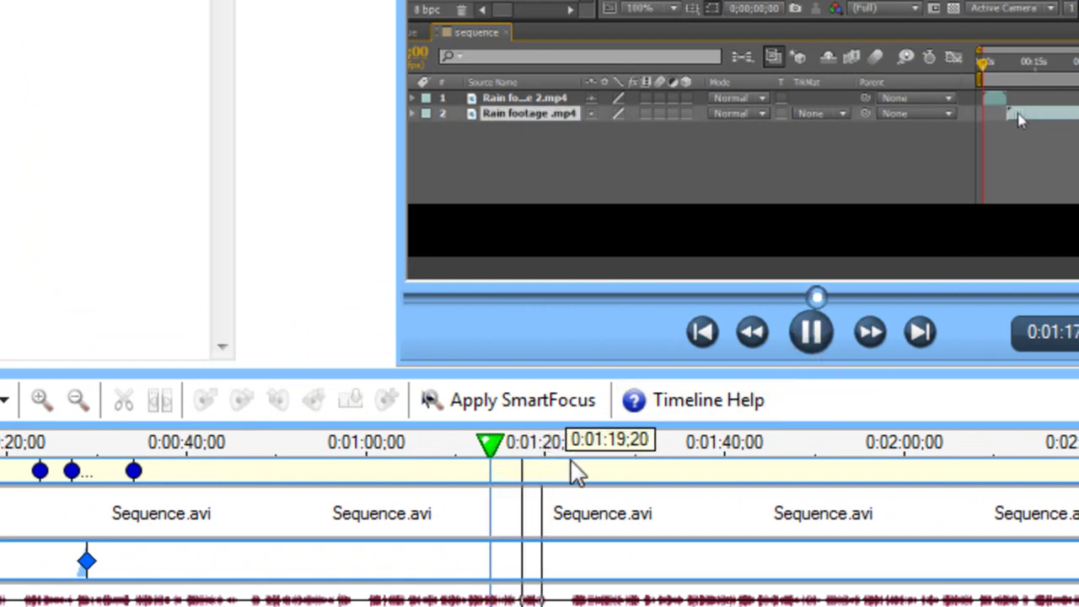
pyautogui.click(810, 332)
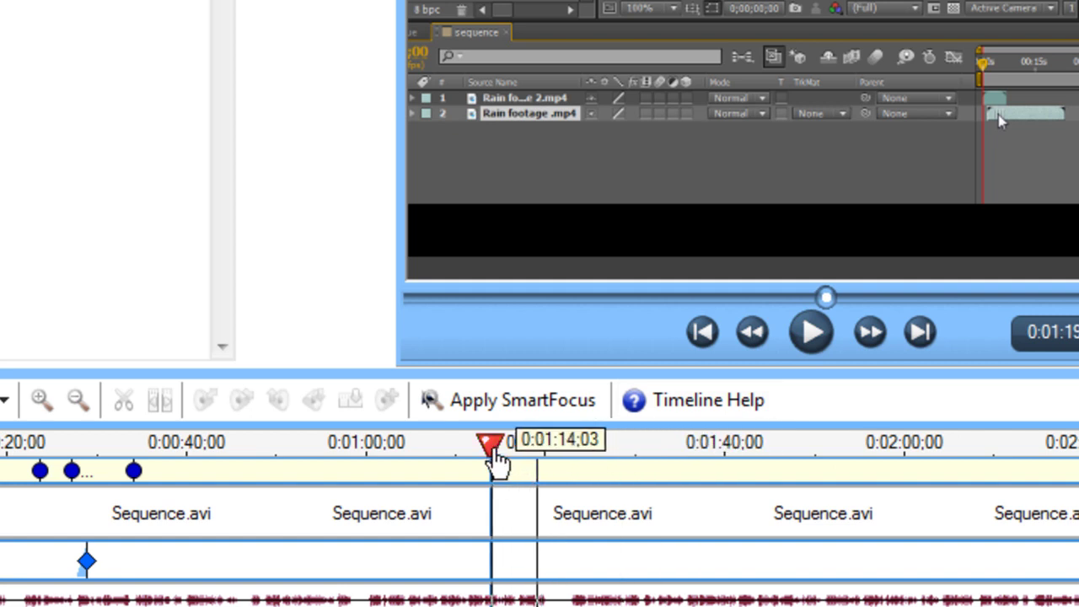
pyautogui.click(495, 455)
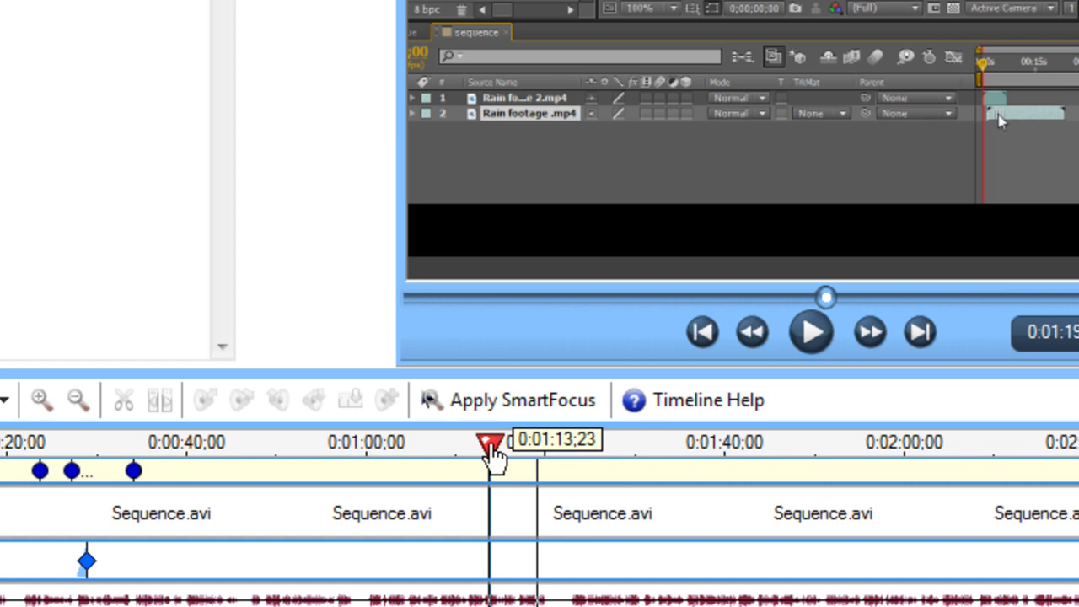